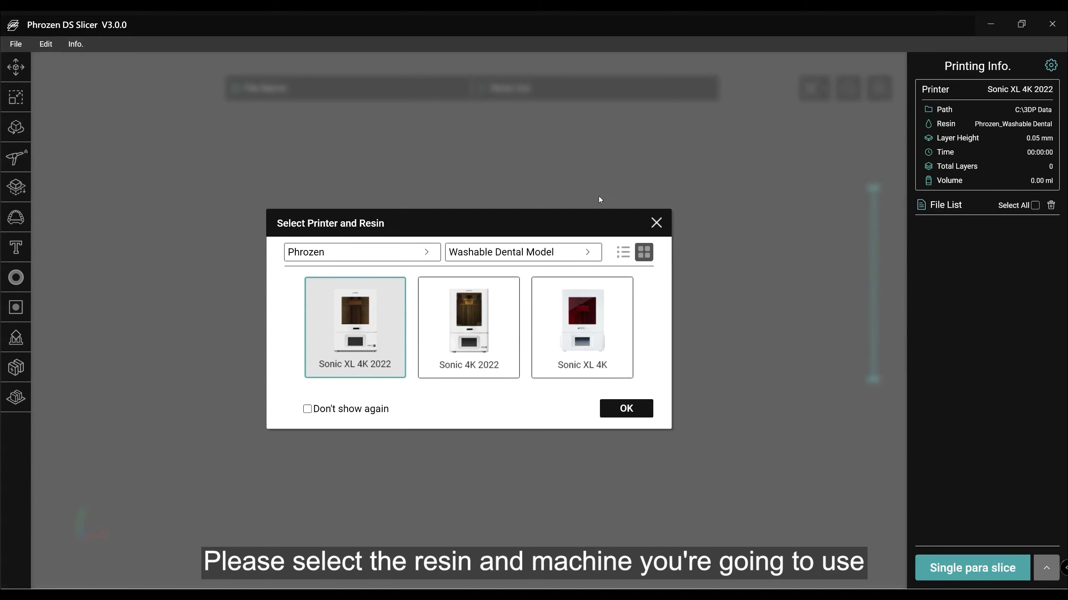
Keep Washable Dental Model resin and confirm the Sonic XL 4K 2022 printer
left_click(511, 252)
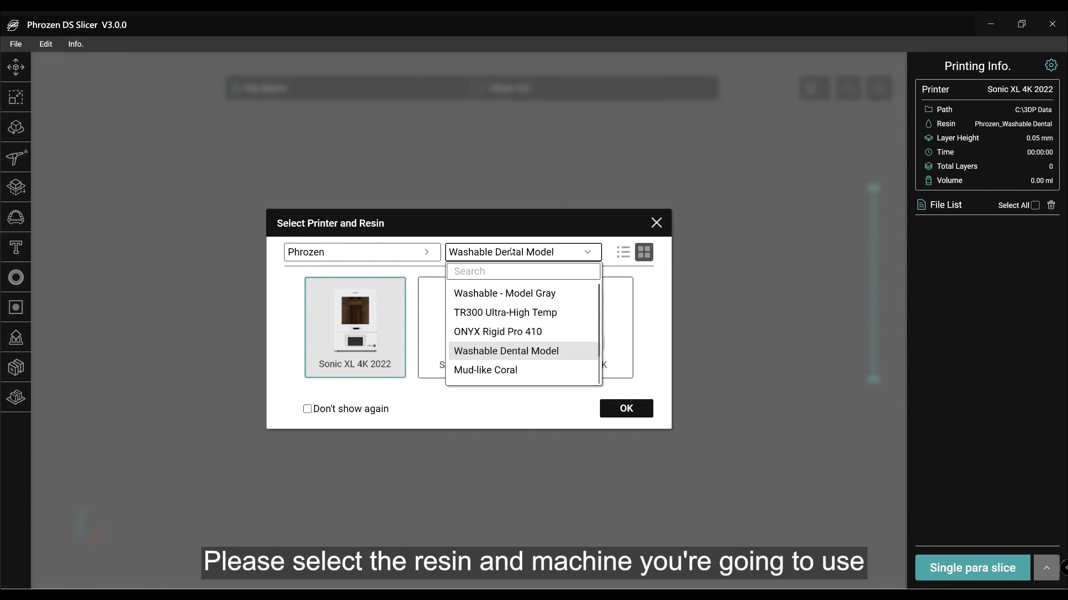
left_click(547, 353)
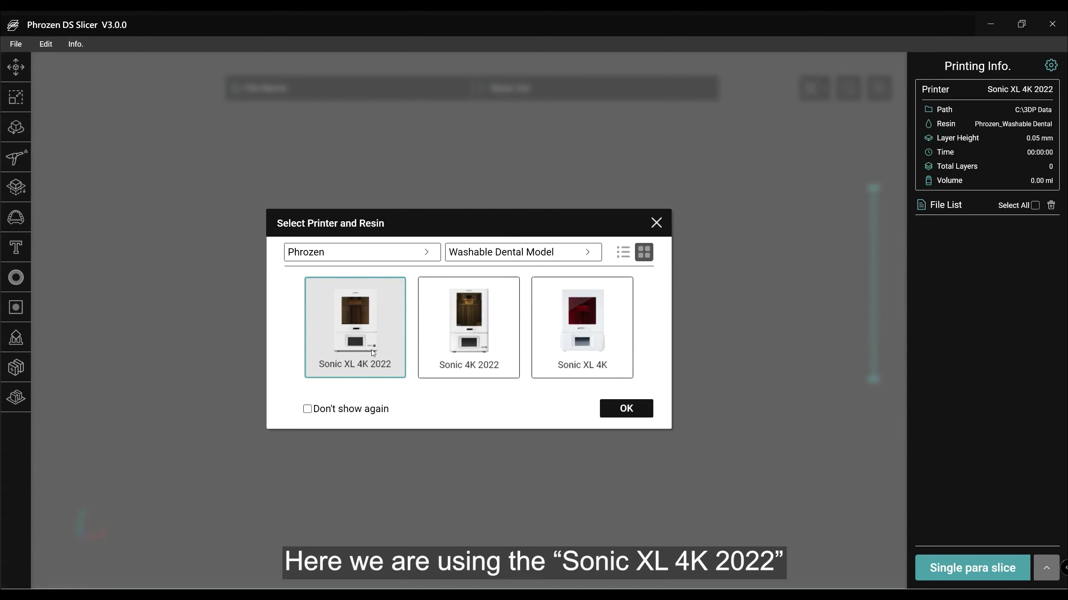
left_click(639, 418)
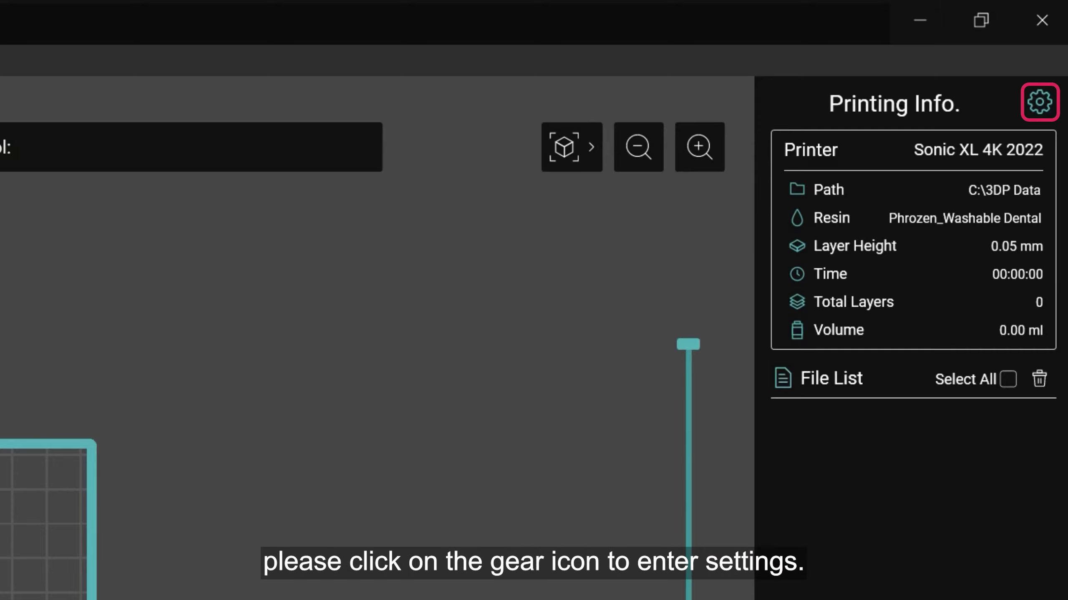
Review the layer height on the Print tab of the slicer settings
left_click(1042, 103)
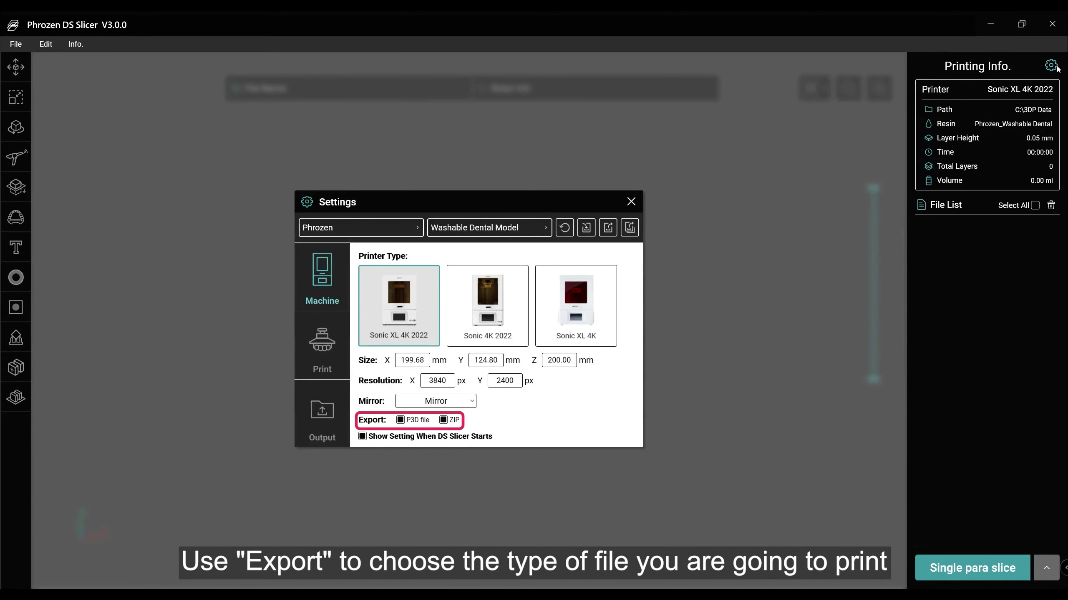
left_click(327, 359)
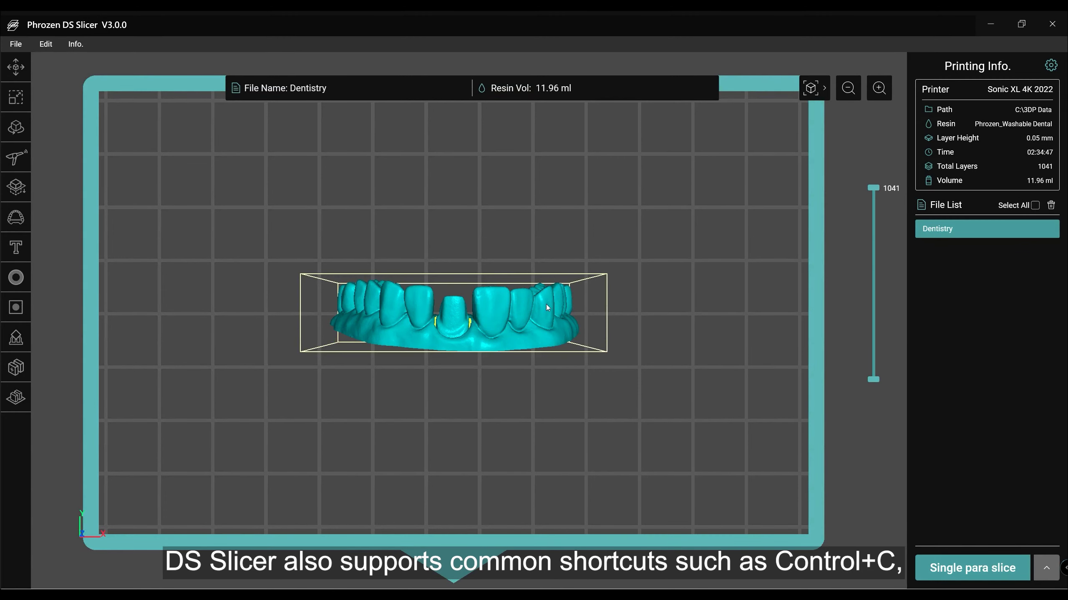
Paste a second Dentistry model, then select and delete both copies from the plate
middle_click_drag(544, 319, 634, 295)
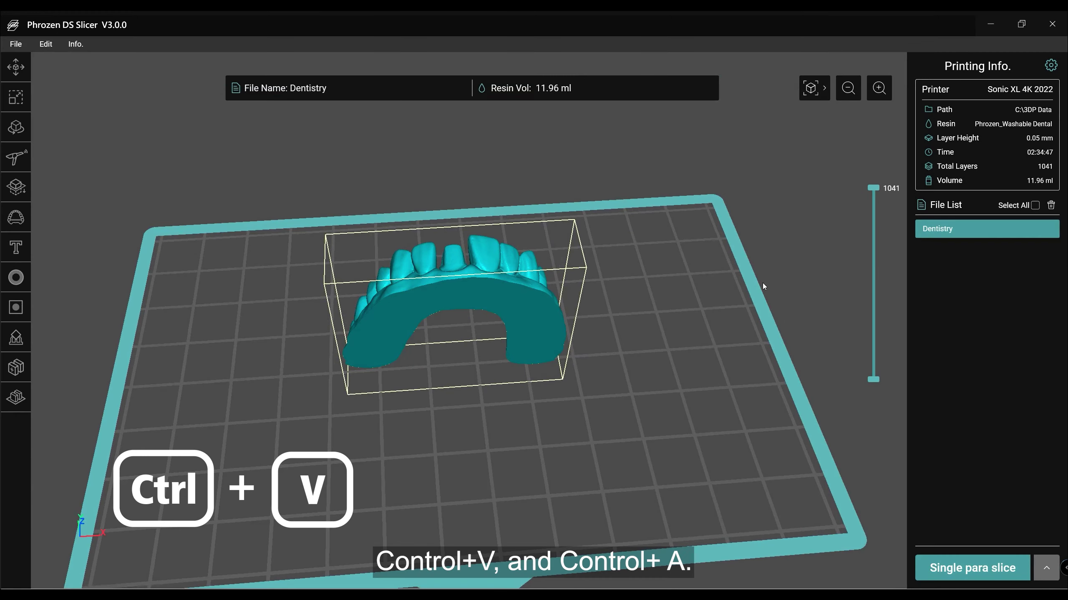
key("ctrl+v")
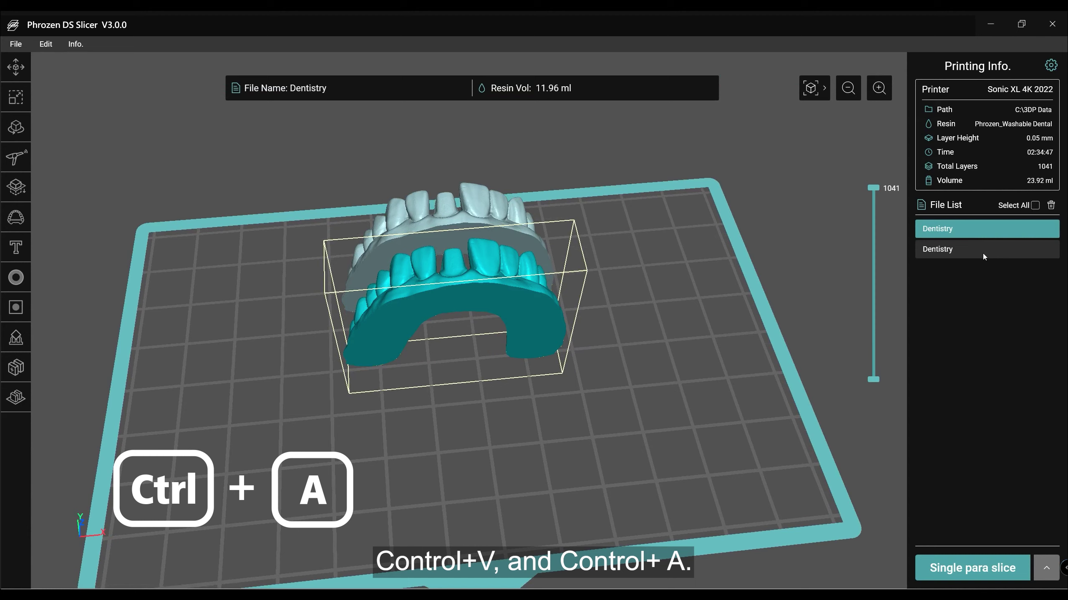
key("ctrl+a")
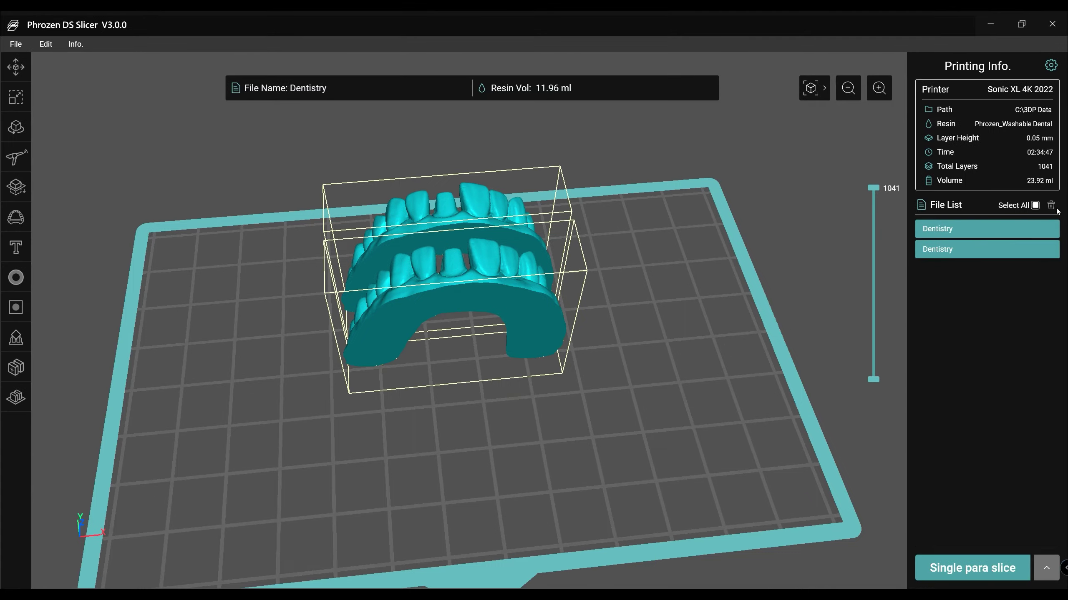
left_click(1046, 224)
left_click(431, 356)
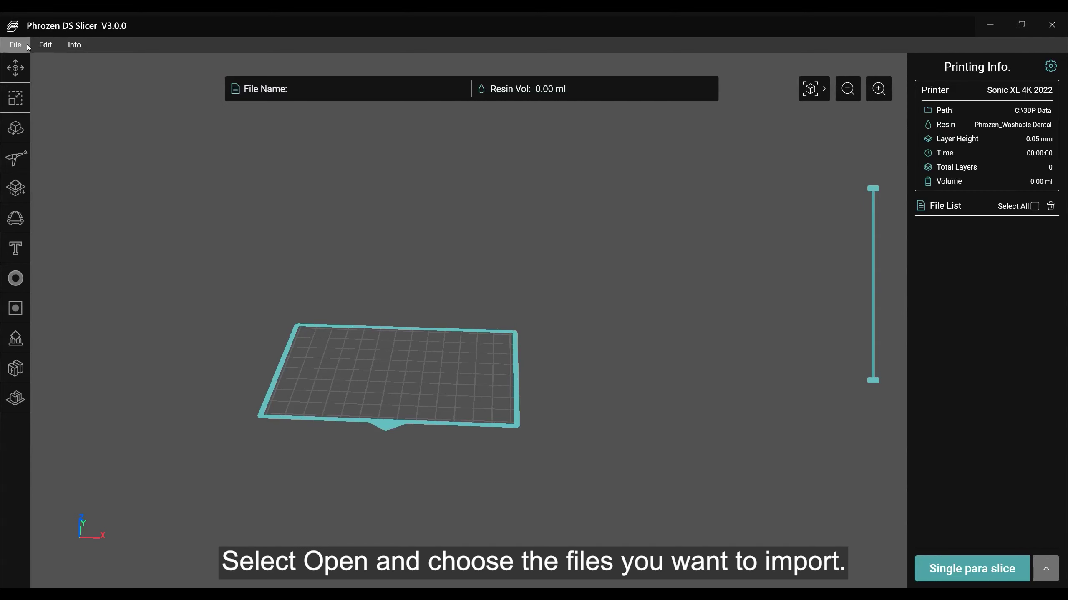
Open the model file frozen print model.stl from the File menu
left_click(16, 45)
left_click(53, 126)
left_click(430, 195)
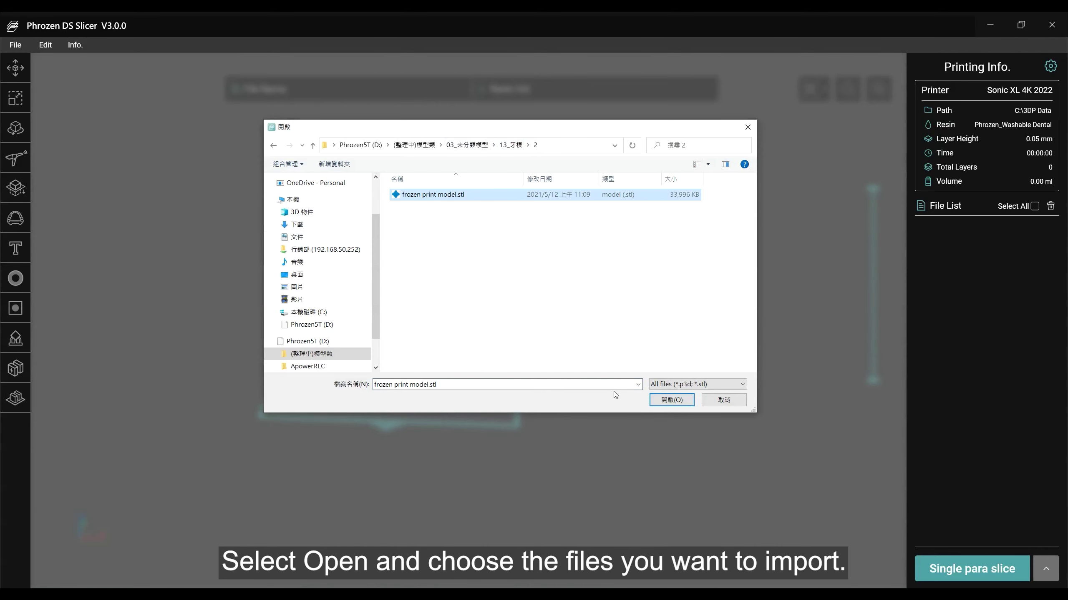
left_click(672, 402)
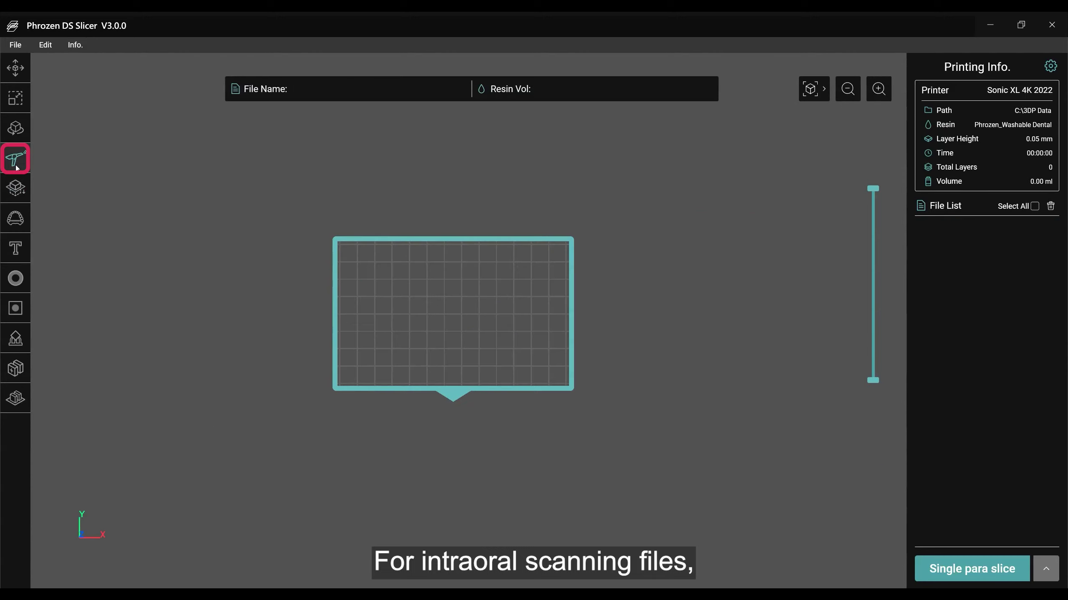
Import scan 2.stl into Build Base and run feature extraction
left_click(14, 163)
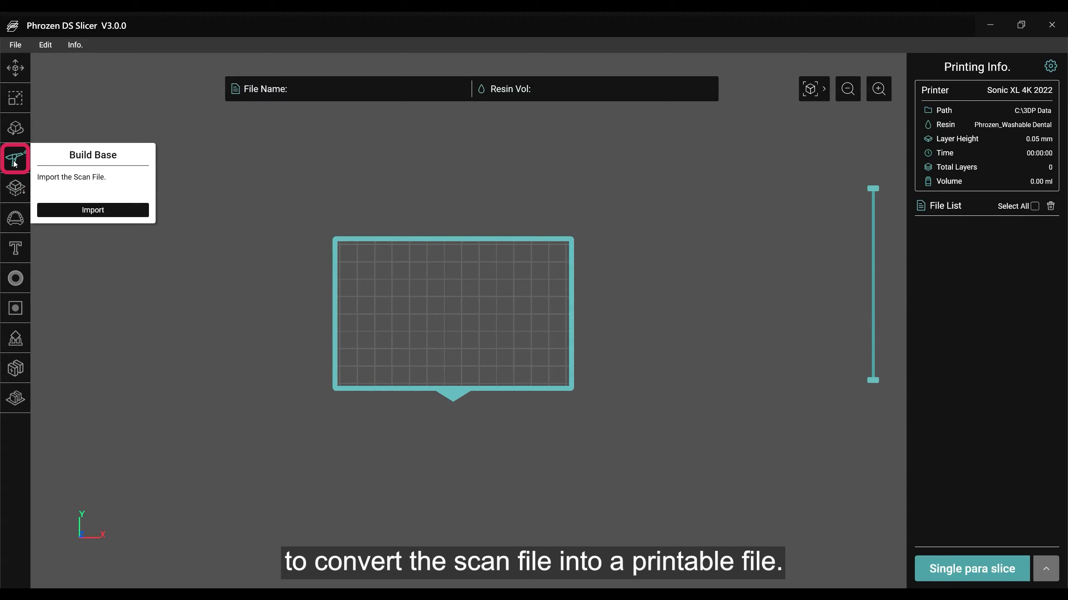
left_click(95, 211)
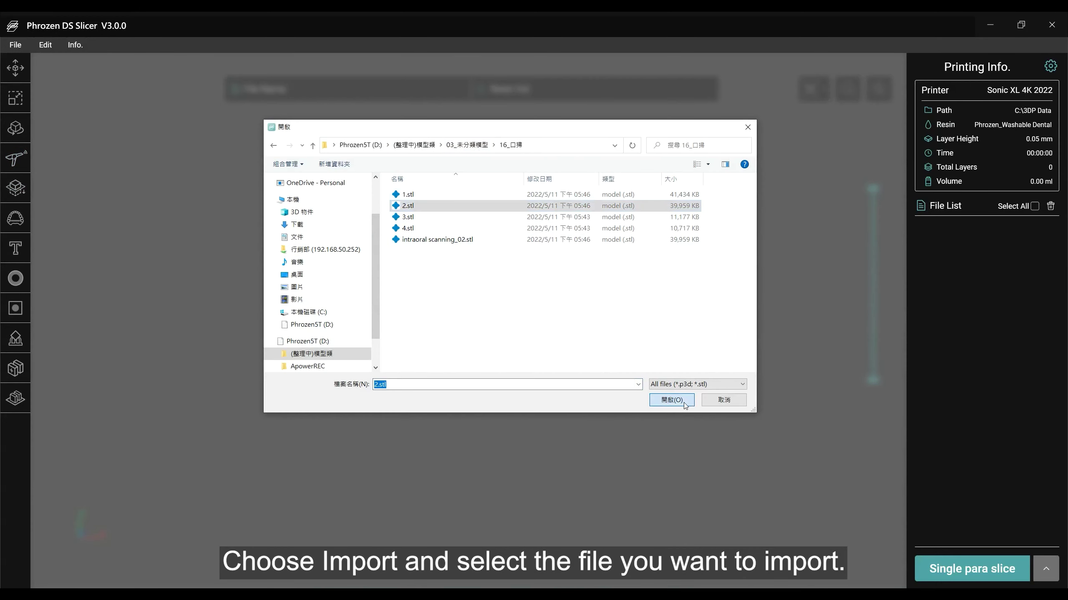
left_click(671, 403)
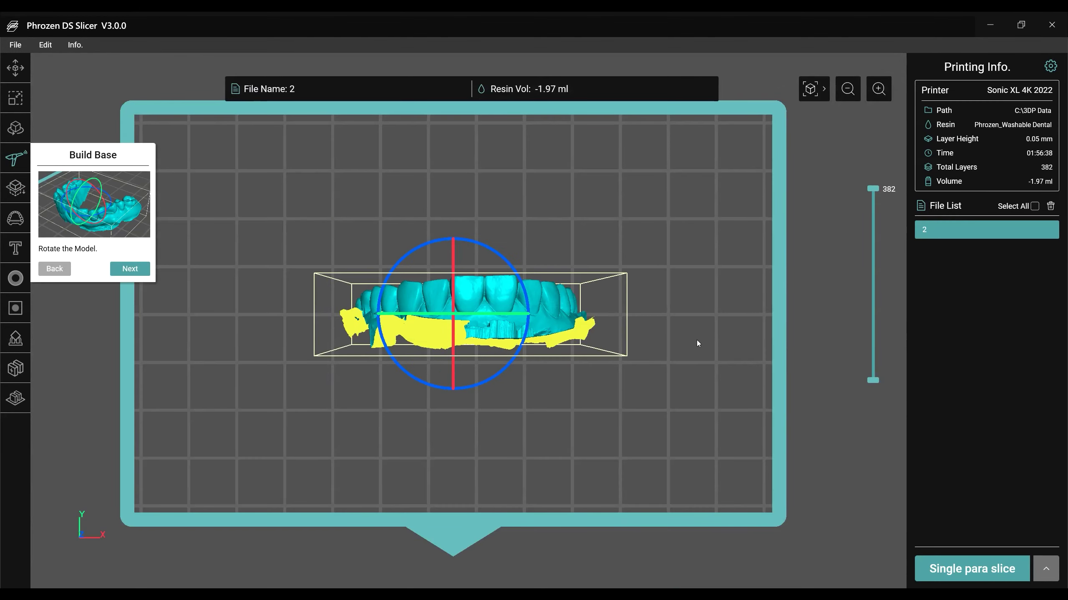
left_click_drag(692, 346, 403, 460)
left_click(130, 270)
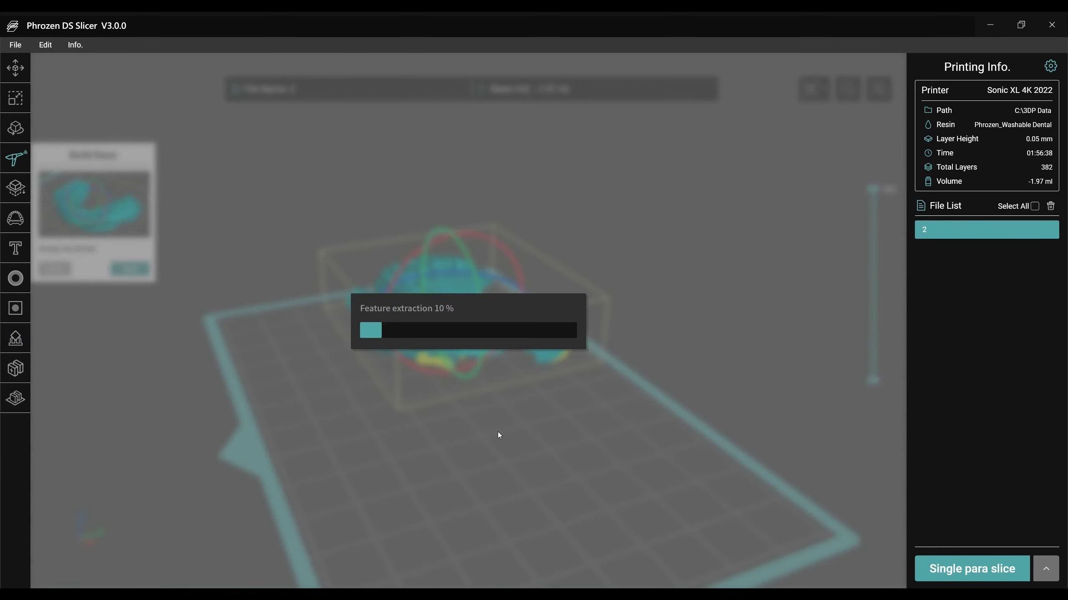
Paint the arch's feature line and build a base of height 1.5
left_click_drag(448, 426, 437, 299)
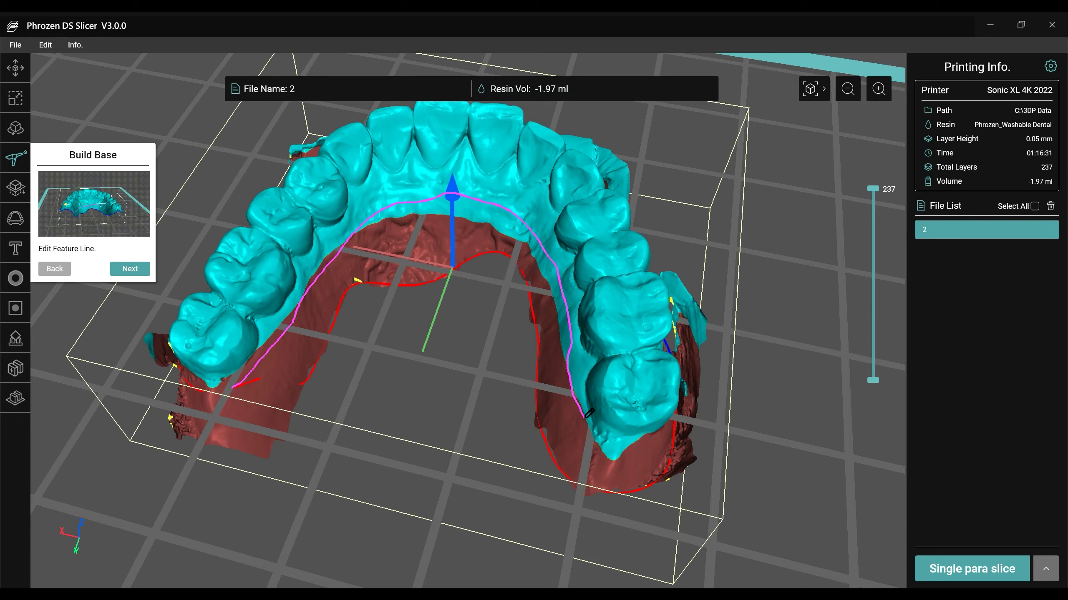
mouse_move(424, 441)
left_mouse_down()
mouse_move(405, 448)
mouse_move(465, 442)
left_mouse_up()
right_click_drag(465, 442, 331, 451)
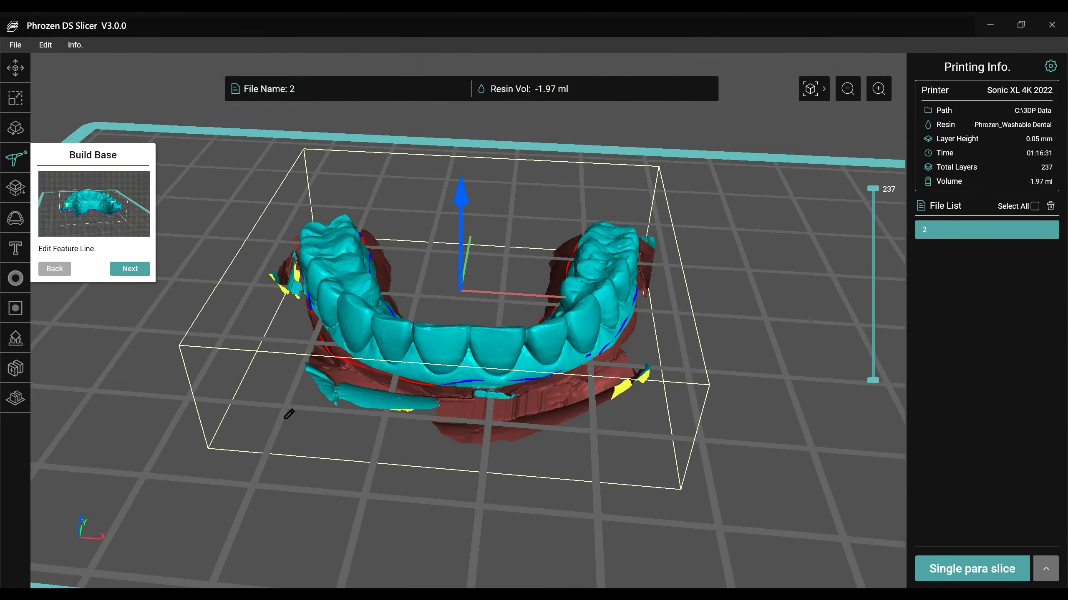
left_click(130, 268)
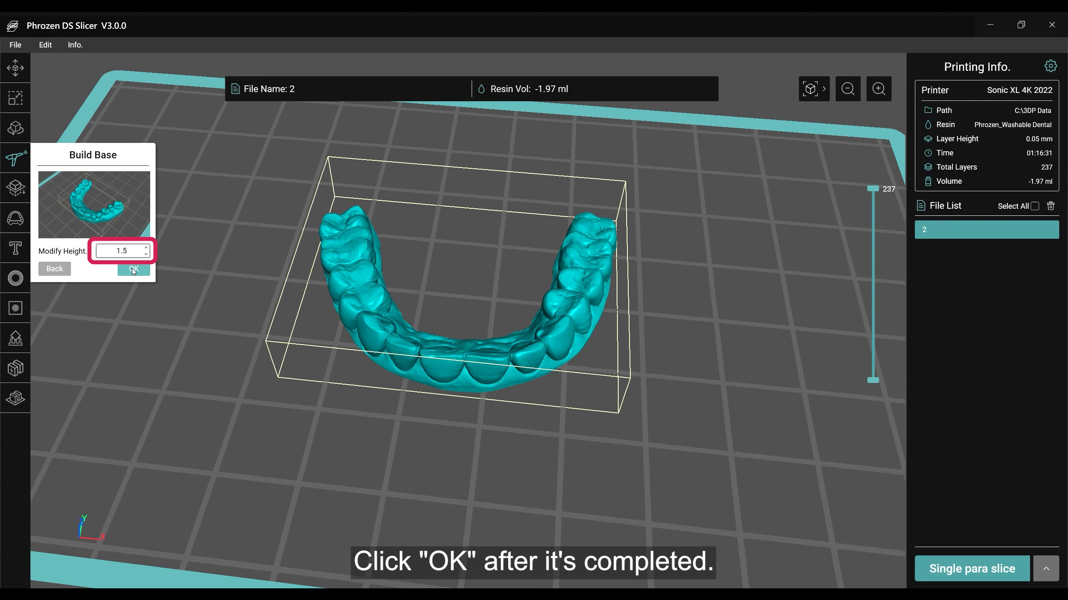
left_click(133, 266)
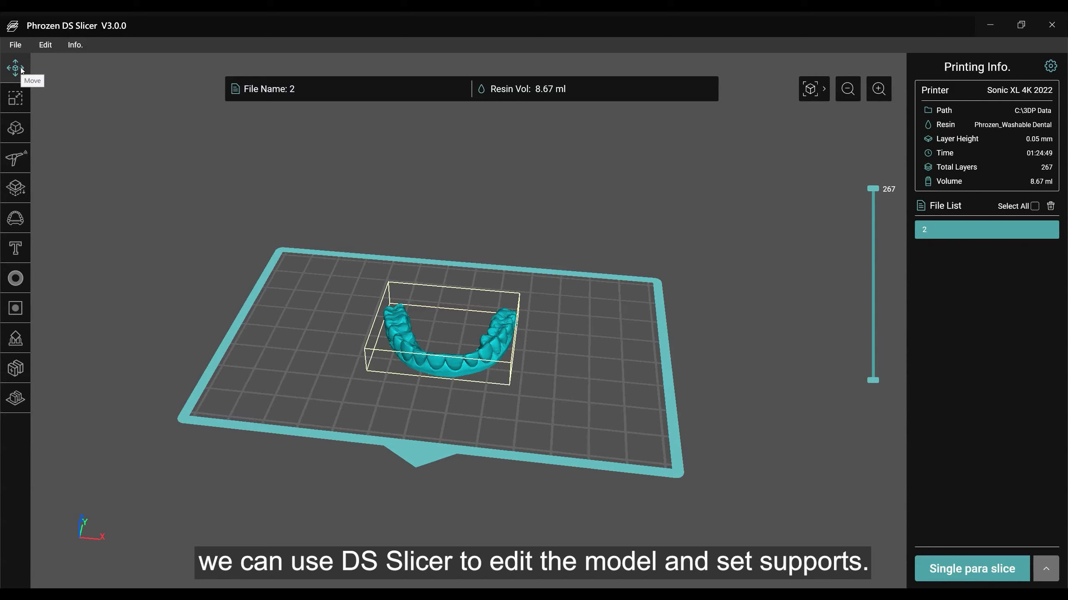
Lift model 2 20 mm, drop it back onto the plate and centre it
left_click(15, 68)
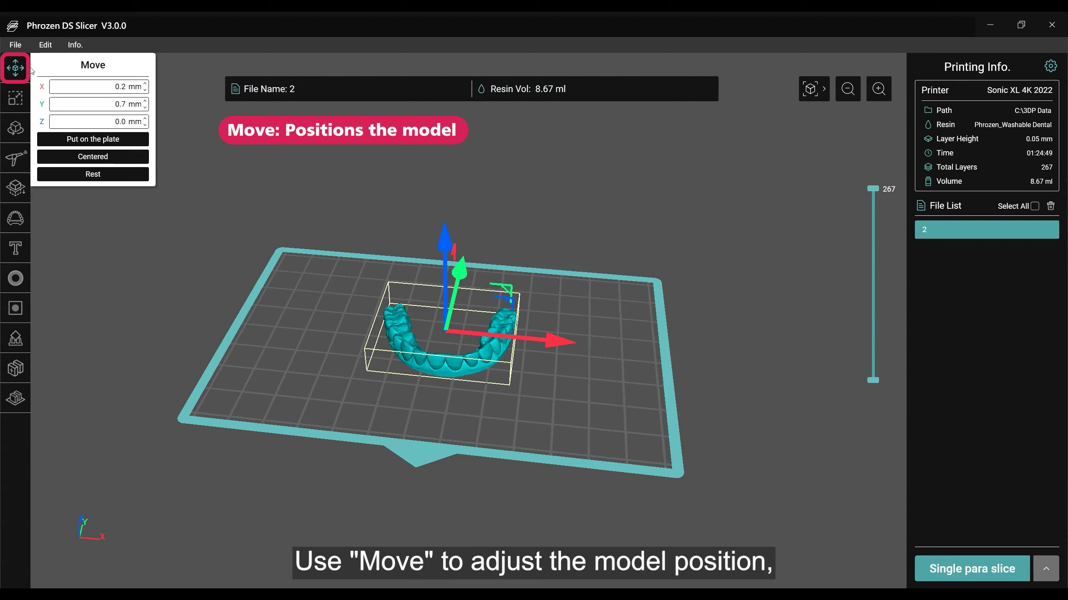
left_click_drag(530, 243, 445, 177)
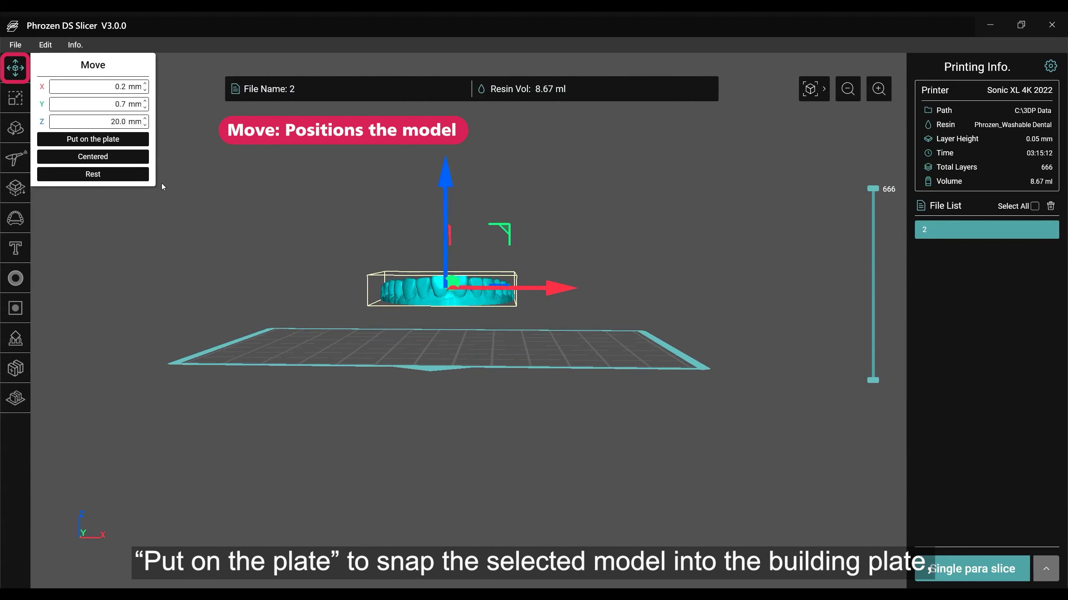
left_click(123, 138)
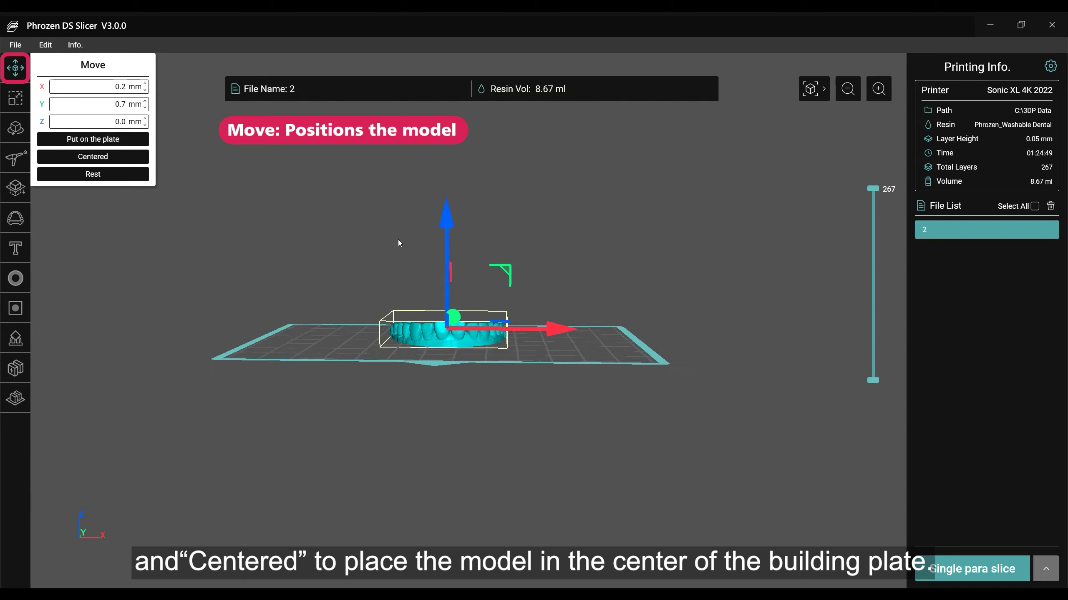
left_click_drag(397, 239, 766, 164)
left_click(93, 157)
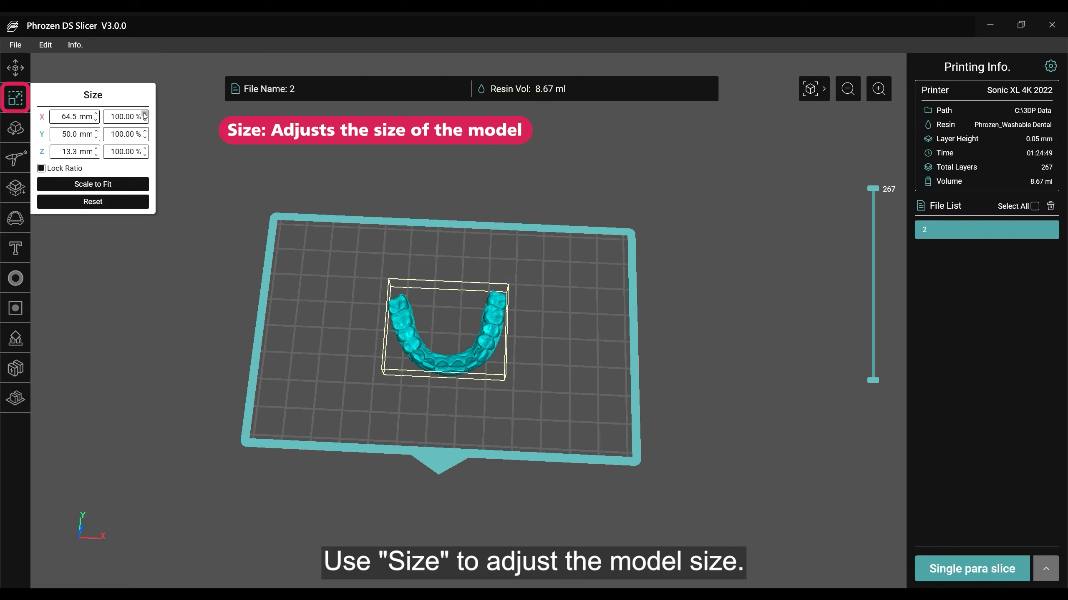
Scale model 2 to 150%, then reset it to its original size
double_click(136, 120)
type("150")
key("Return")
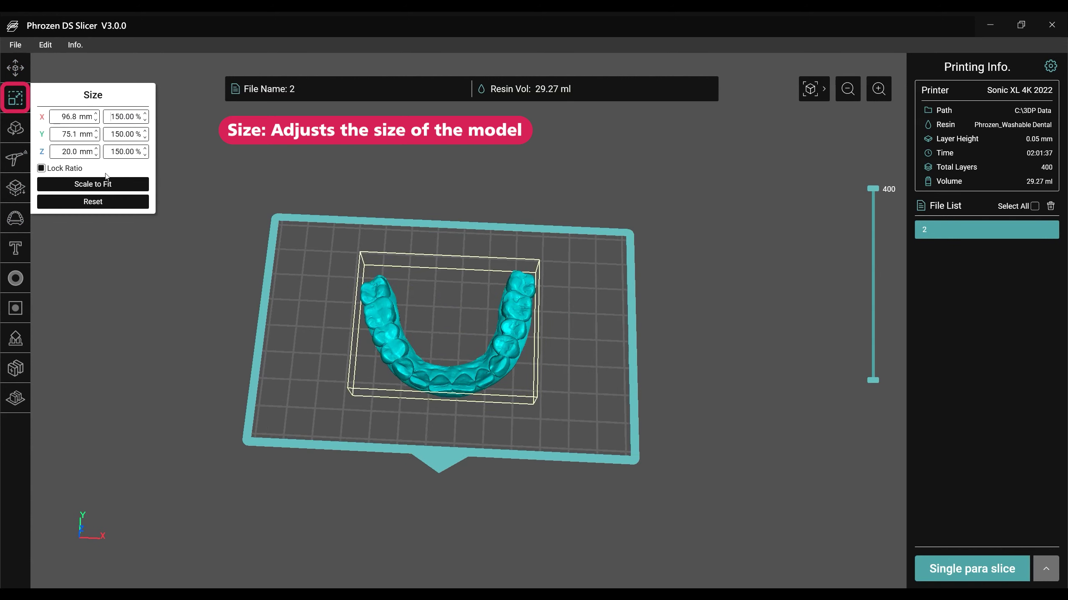
left_click(93, 201)
Rotate model 2 64.2° about X, then lay a picked surface flat on the plate
left_click(15, 128)
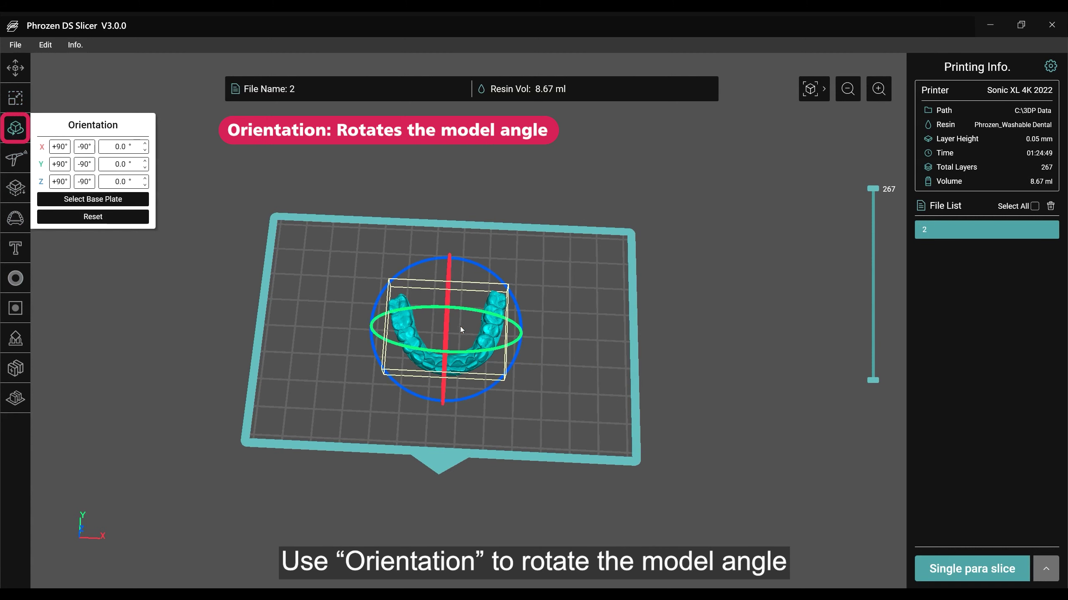
left_click_drag(502, 353, 382, 287)
right_click_drag(382, 287, 484, 317)
left_click(85, 198)
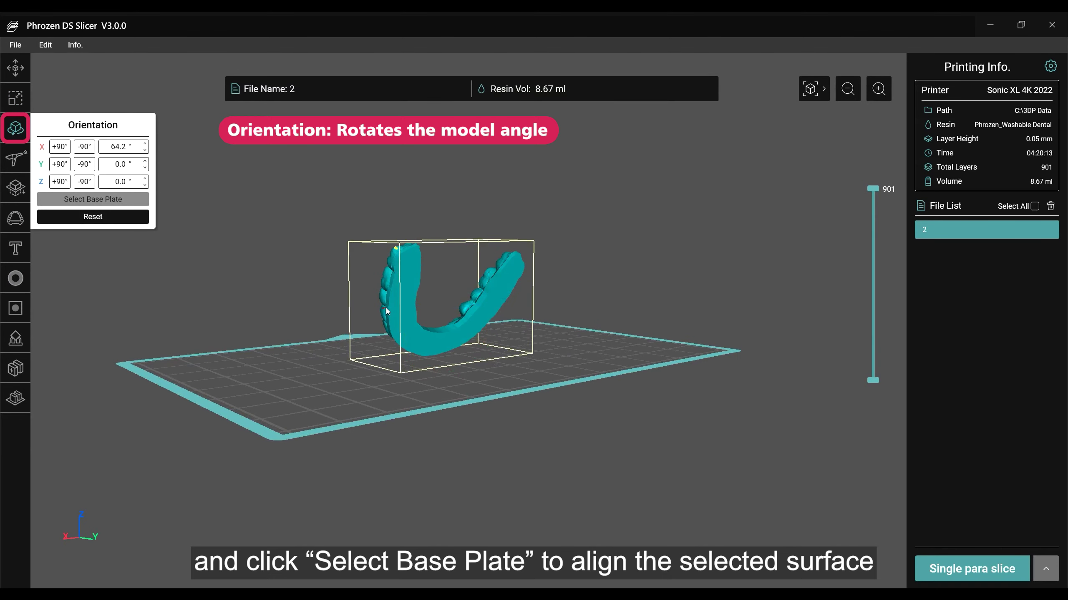
left_click(407, 297)
right_click_drag(249, 244, 579, 322)
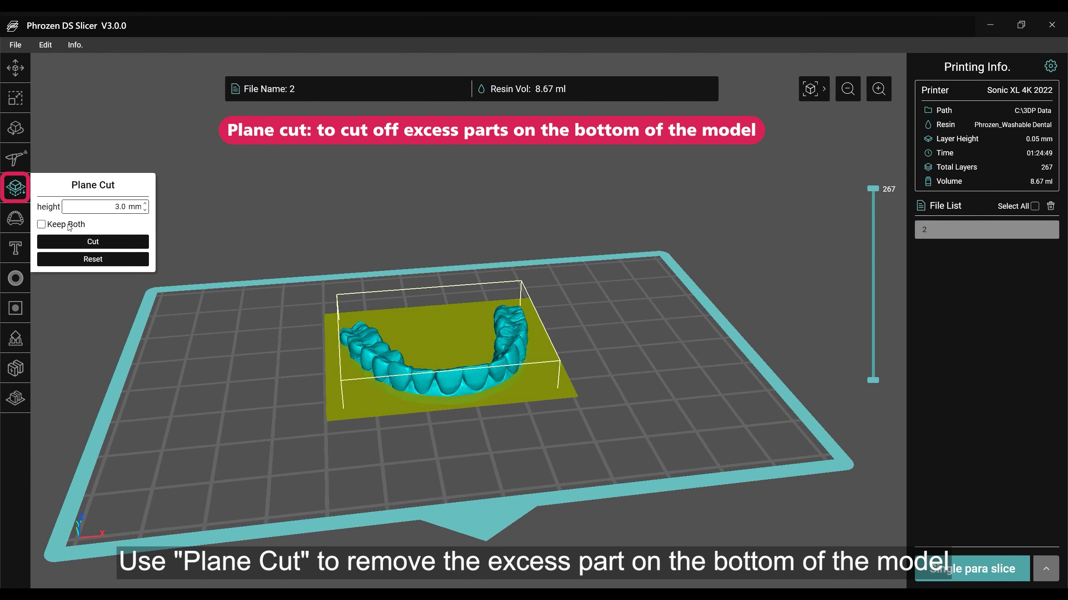
Cut model 2 at 1.0 mm height with Keep Both enabled
left_click(126, 209)
type("1")
key("Return")
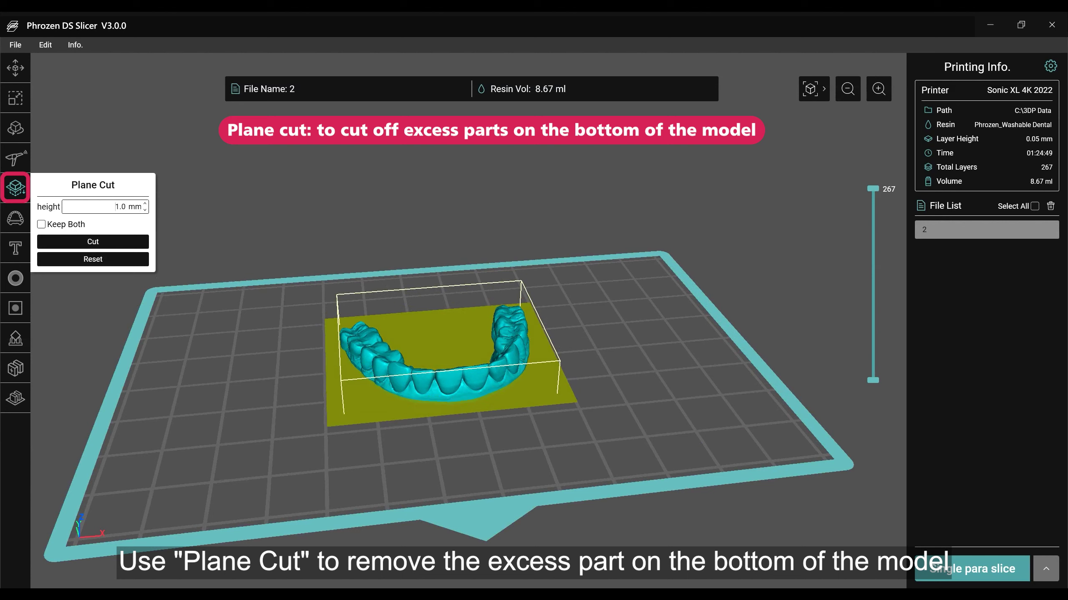
left_click(52, 226)
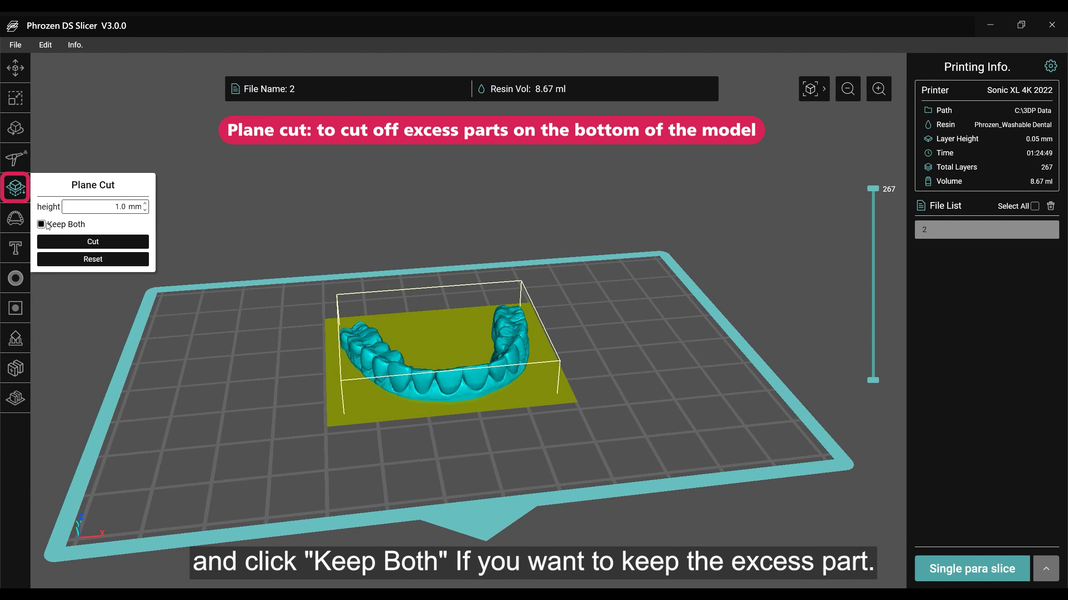
left_click(104, 246)
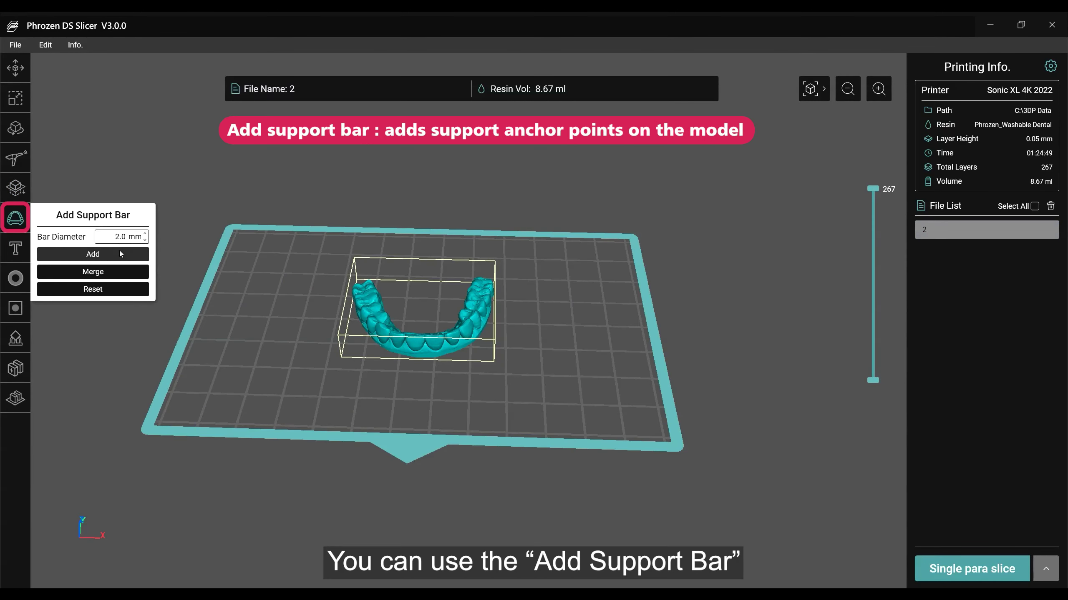
Add a 2.0 mm support bar across the dental arch and merge it into model 2
right_click_drag(449, 281, 398, 381)
scroll(355, 336, "up", 3)
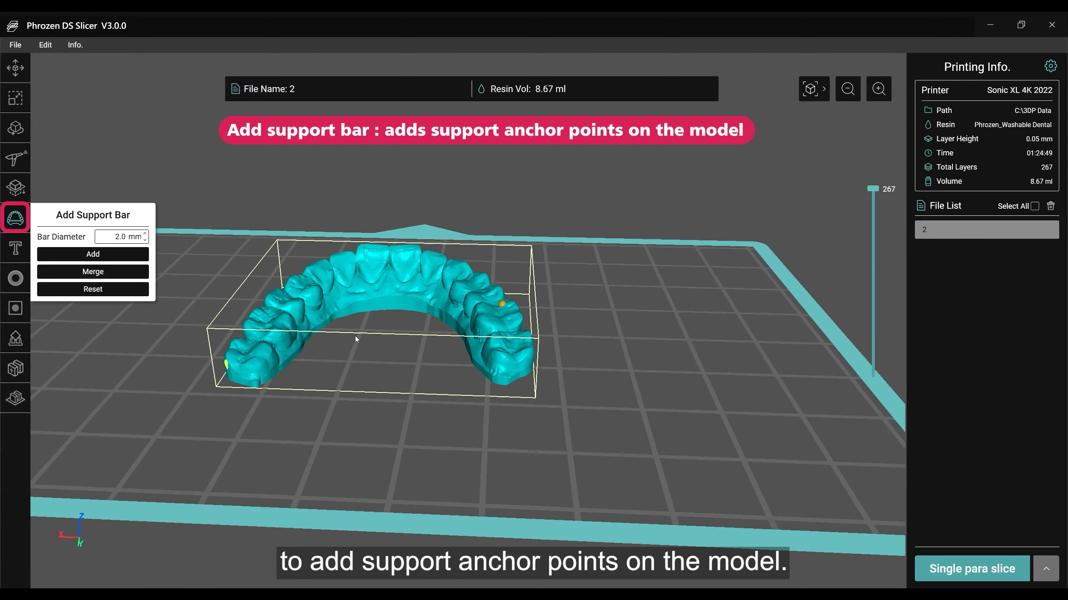
left_click(465, 333)
right_click_drag(464, 332, 702, 442)
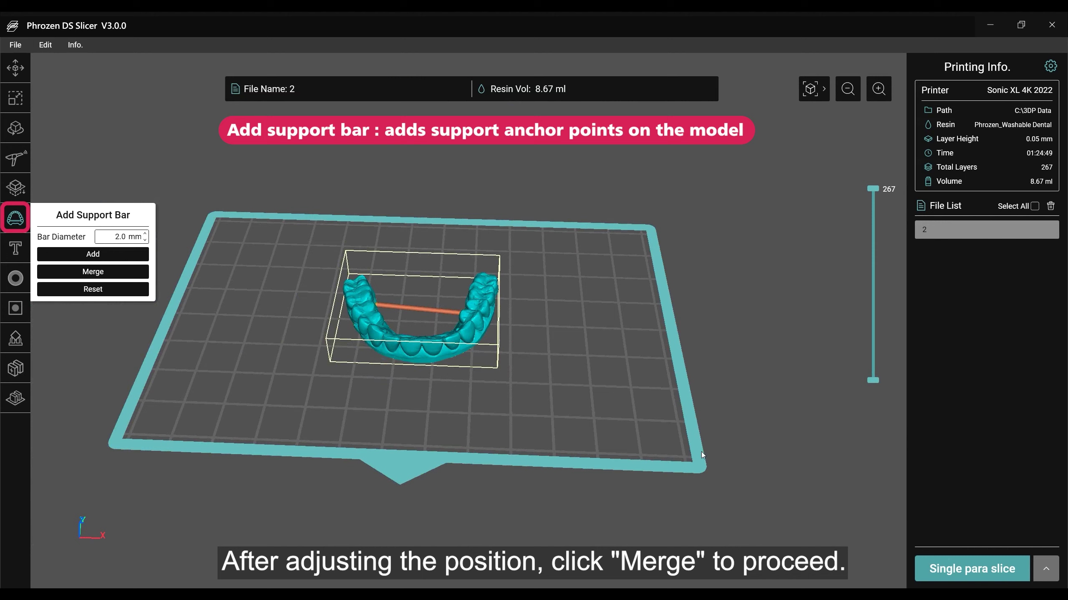
left_click(105, 271)
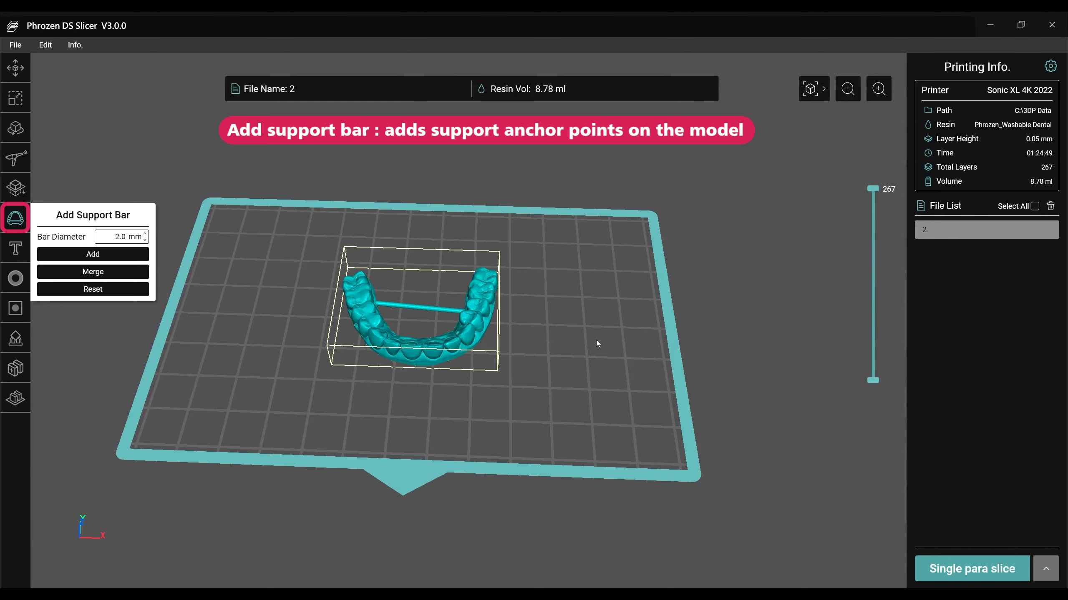
left_click(16, 249)
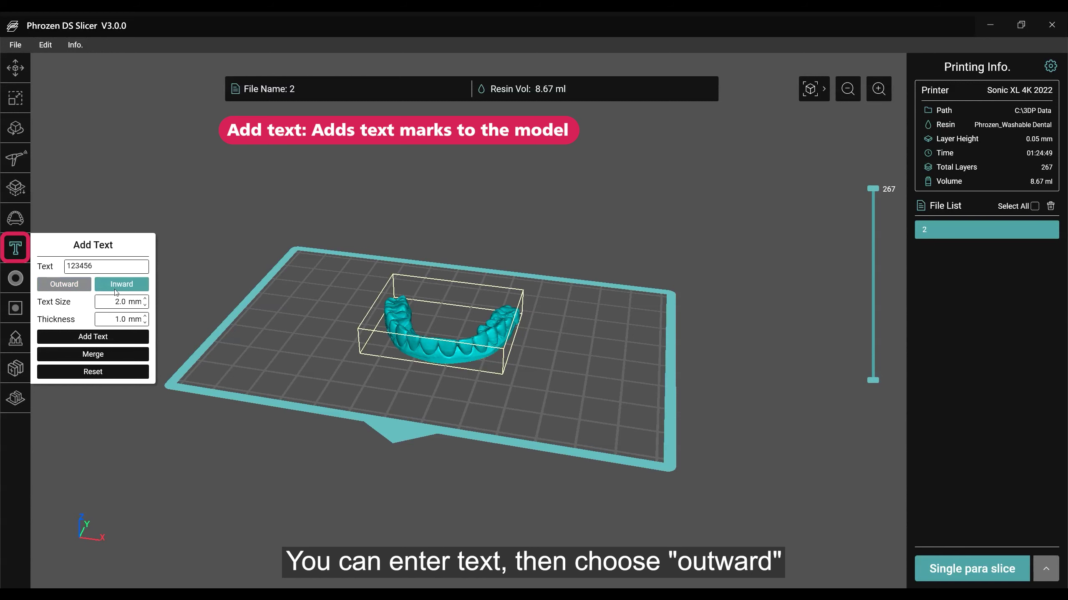
Place Outward text 123456 on the arch front and merge it into the model
left_click(76, 290)
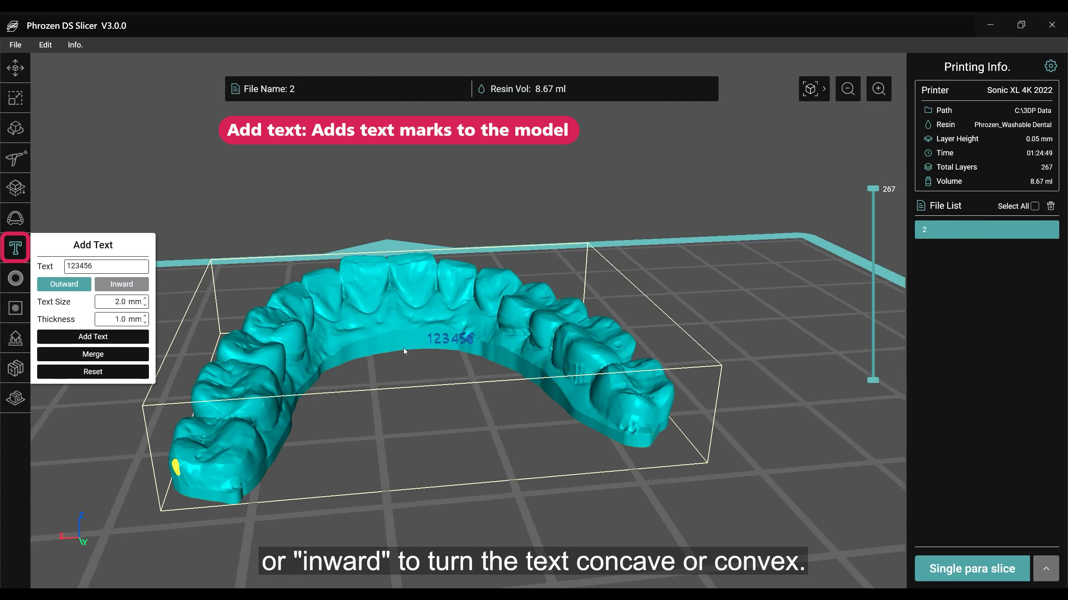
left_click(391, 343)
left_click(394, 343)
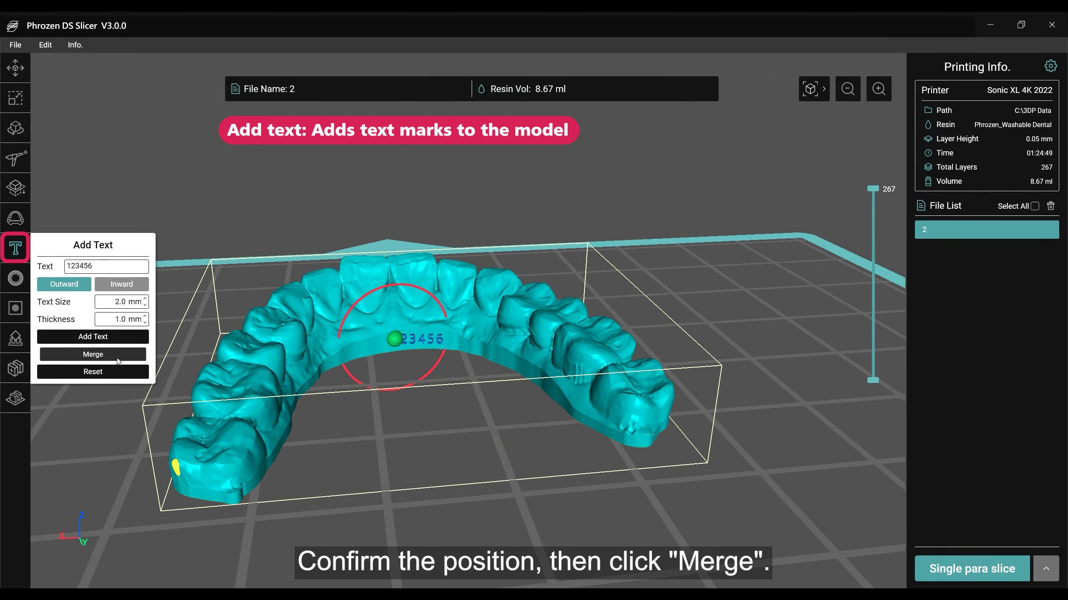
left_click(97, 354)
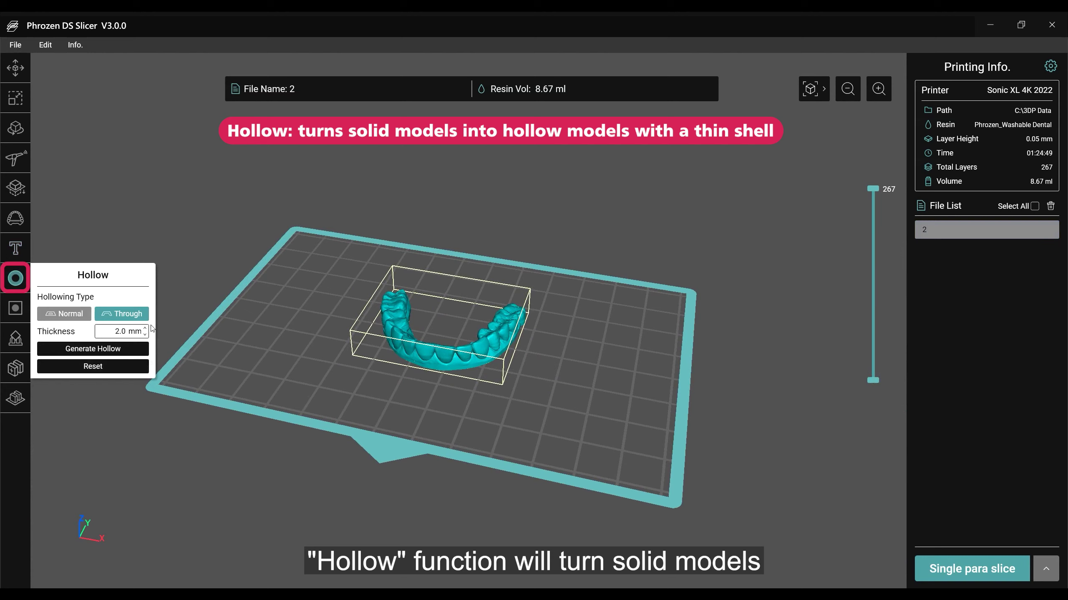
Hollow the dental arch into a 2.0 mm through-style shell
left_click(118, 319)
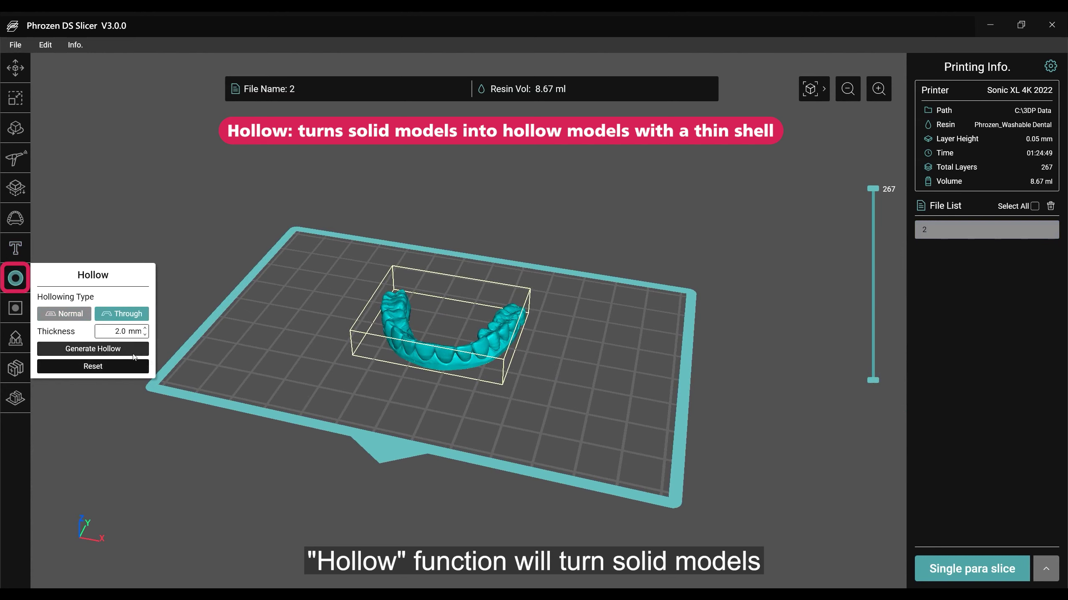
left_click(117, 350)
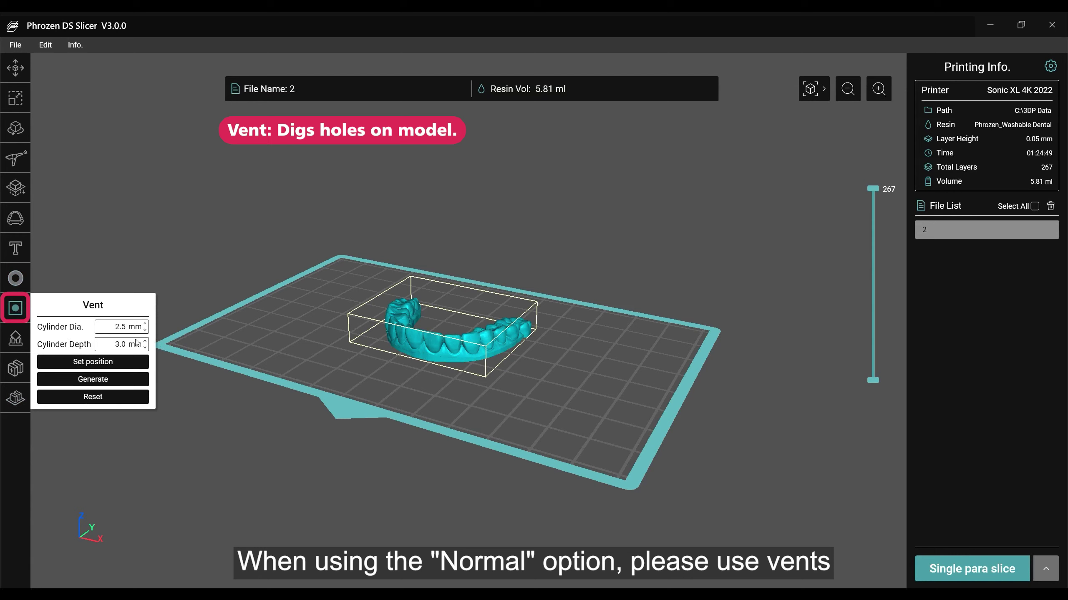
left_click_drag(320, 344, 597, 378)
scroll(620, 397, "up", 5)
Place 2.0 mm cylinder vent holes near the arch's ends and dig them in
left_click(118, 362)
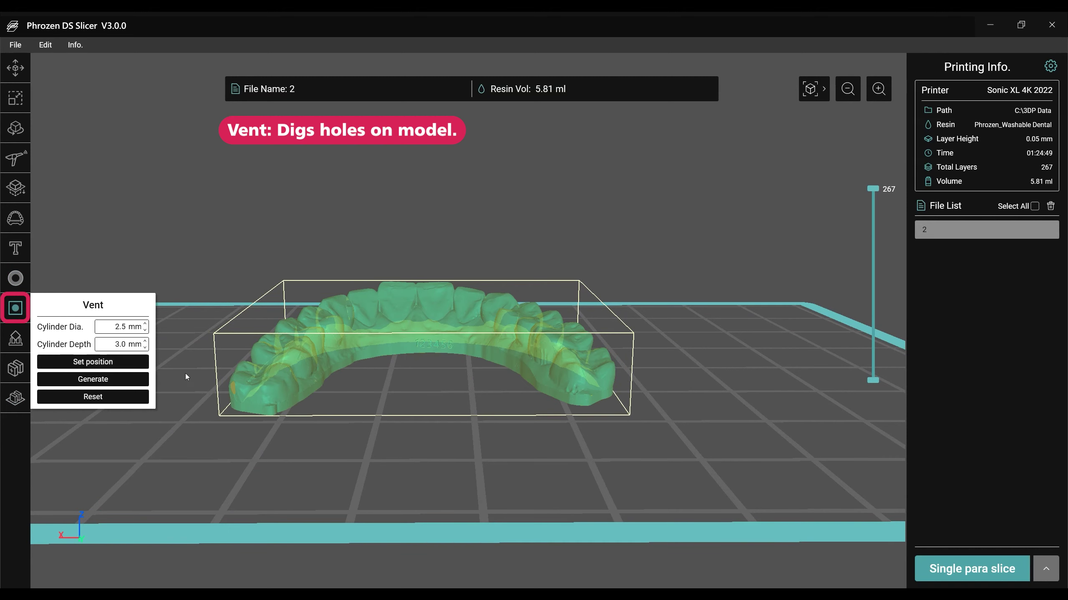
scroll(669, 470, "up", 3)
left_click_drag(682, 453, 639, 424)
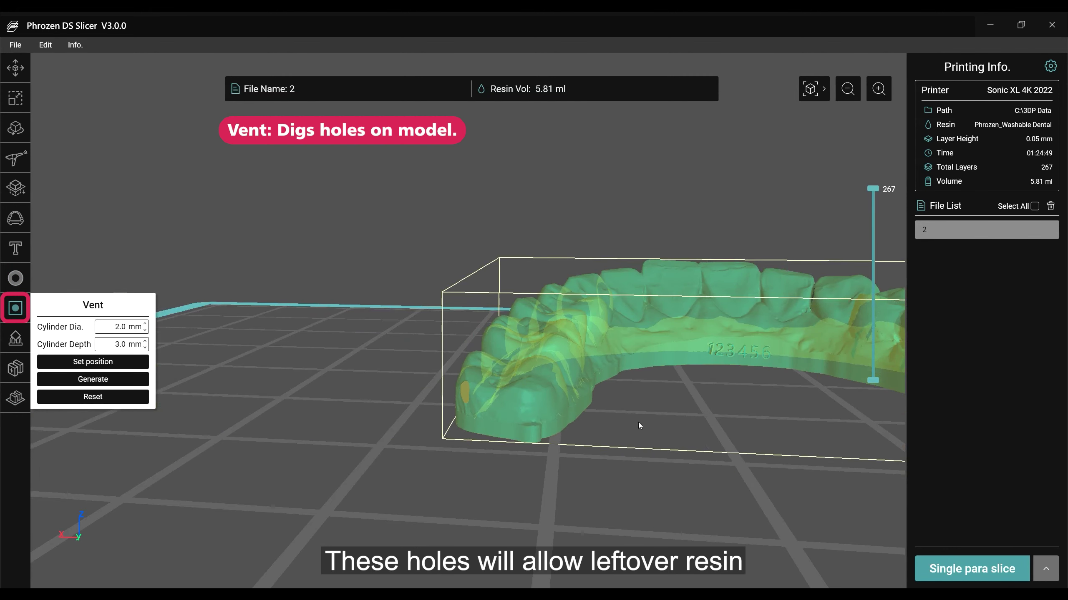
scroll(482, 421, "down", 5)
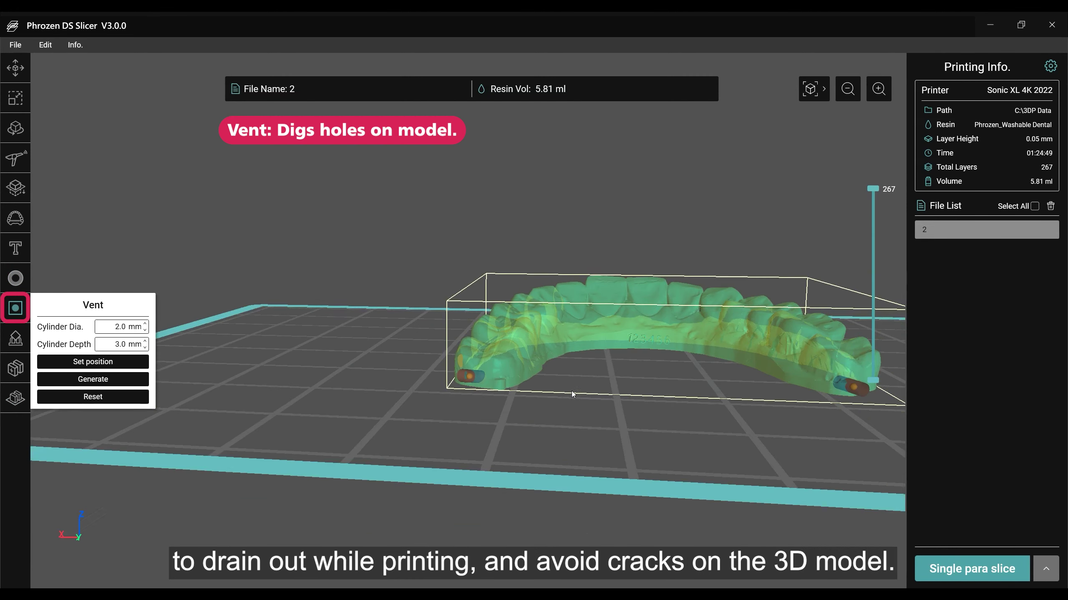
left_click(93, 380)
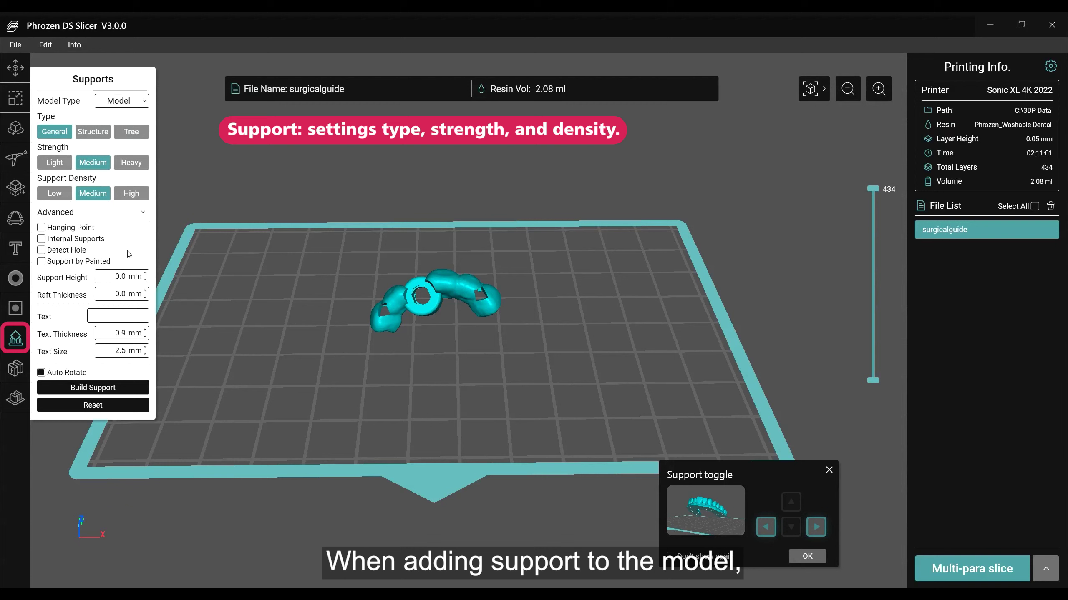
Build supports under the surgical guide as a Guide model with Detect Hole and 5.0 mm height
left_click(143, 102)
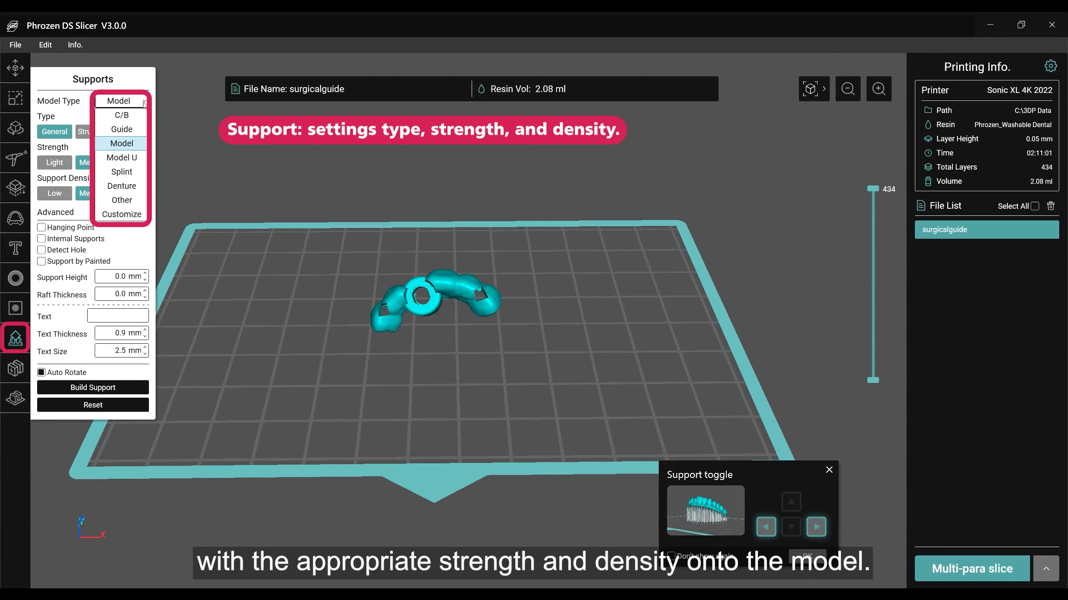
left_click(136, 133)
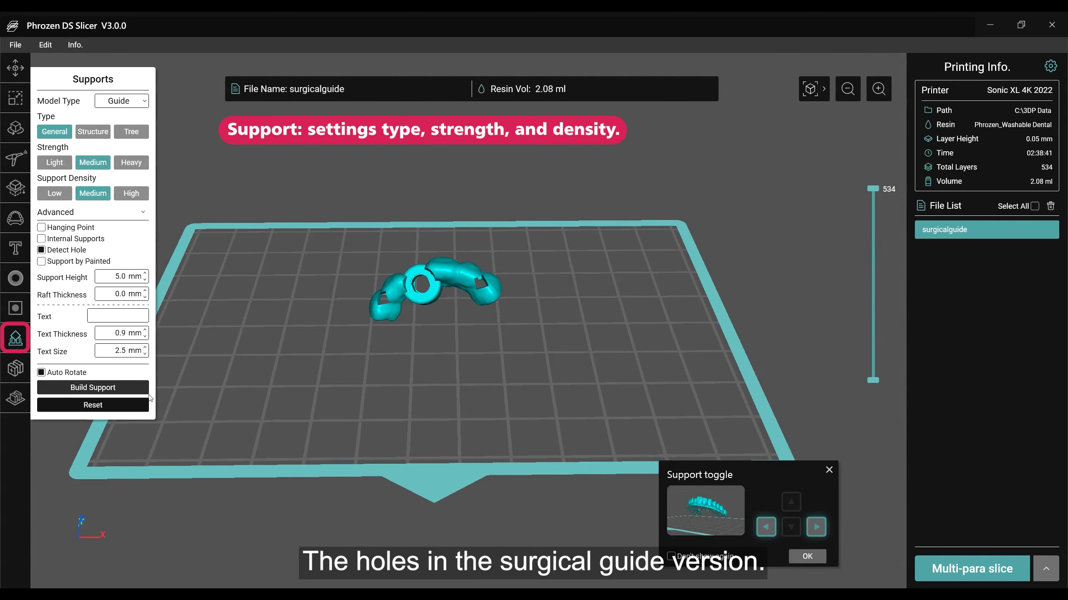
left_click(113, 388)
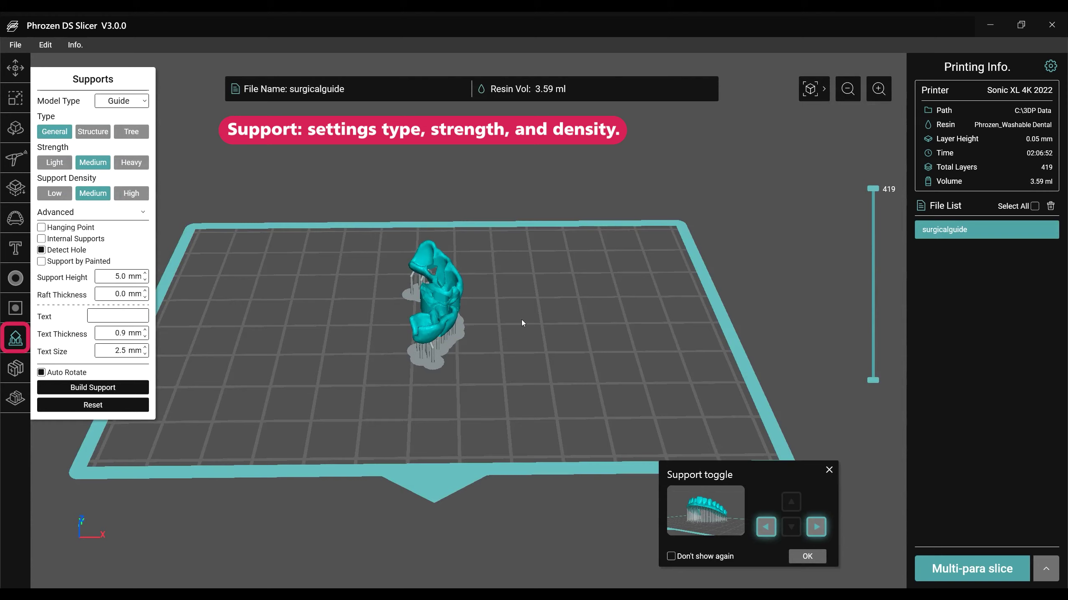
left_click_drag(522, 322, 346, 373)
scroll(429, 308, "up", 10)
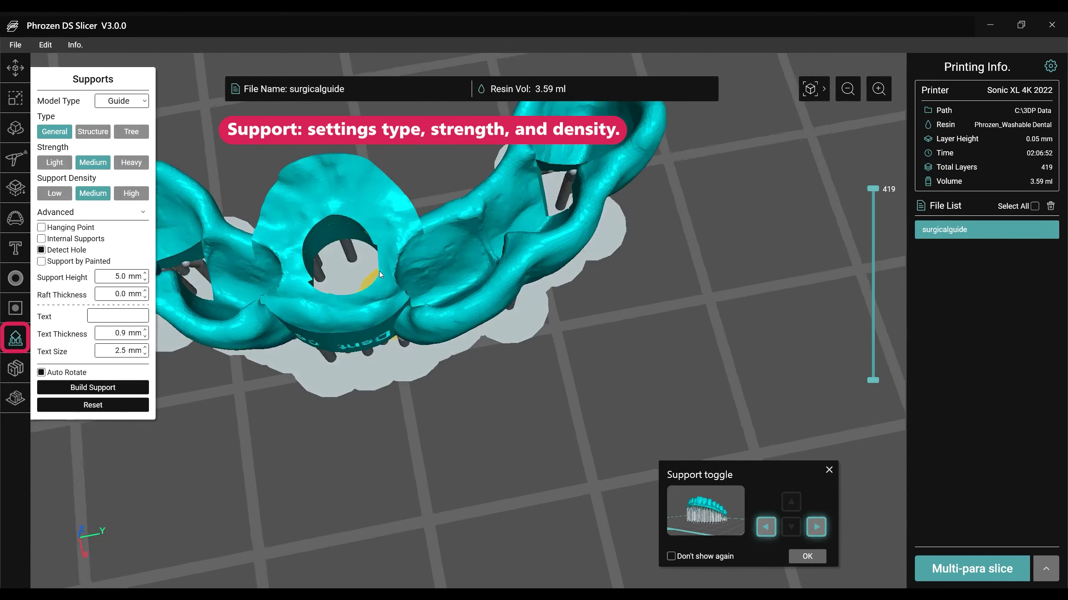
left_click_drag(379, 271, 355, 289)
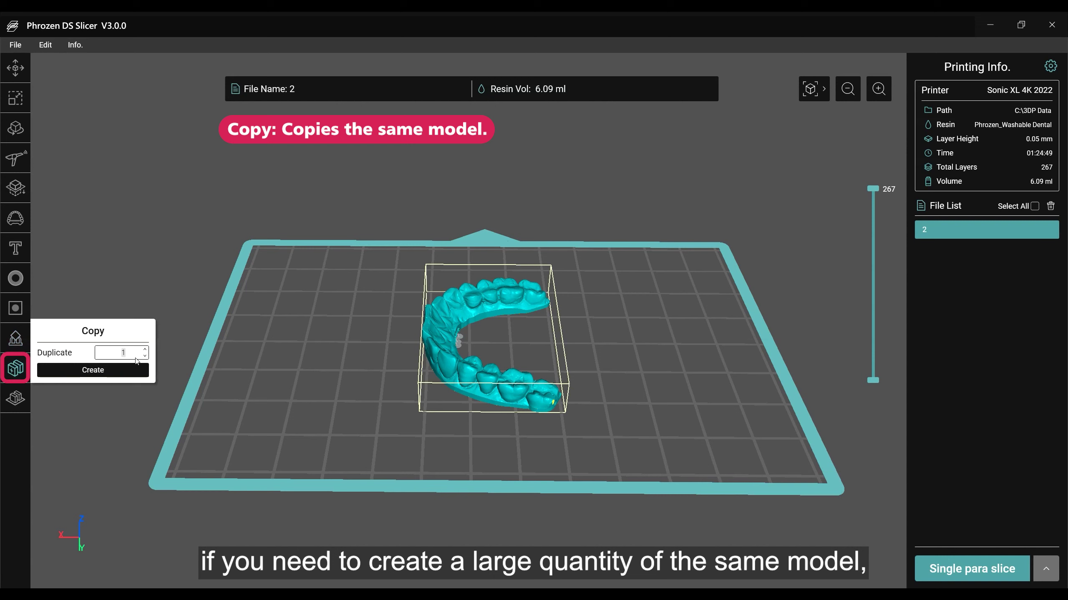
Create five duplicates of the arch and auto-arrange all six around the plate centre
left_click(114, 370)
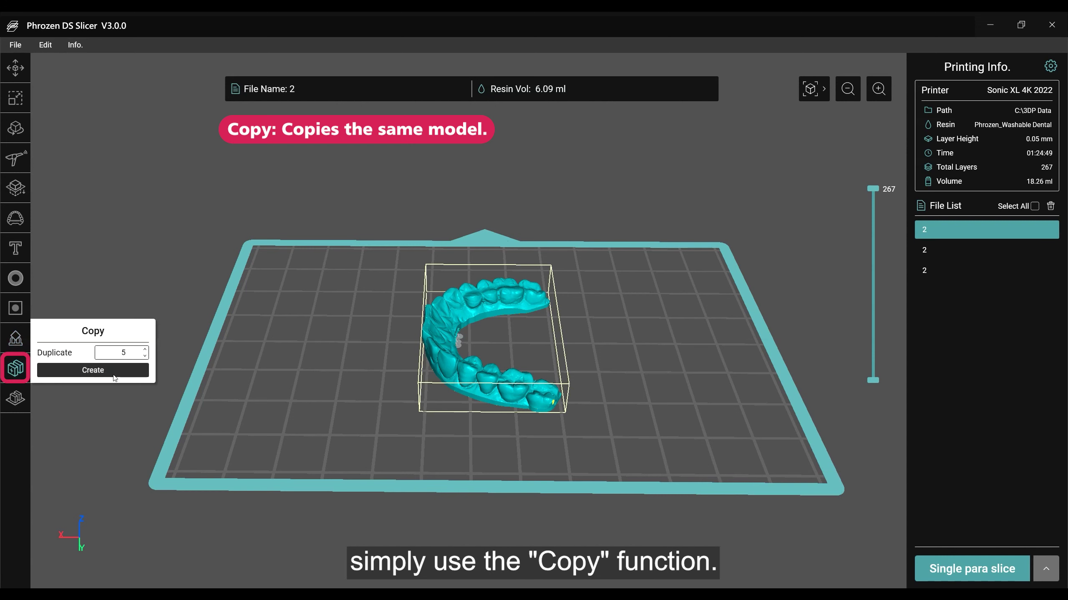
left_click(15, 398)
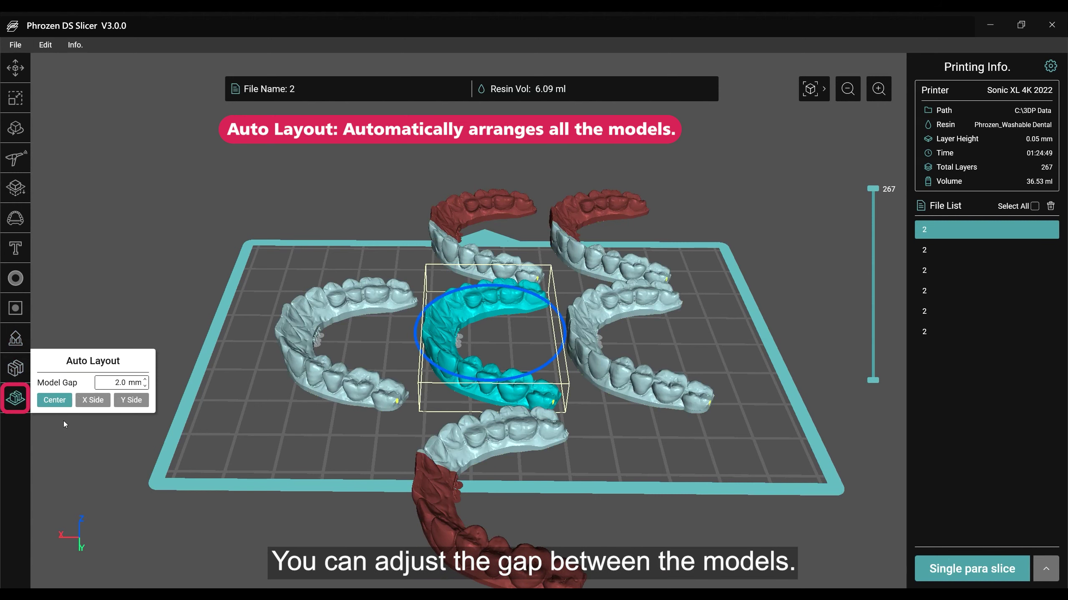
left_click(55, 399)
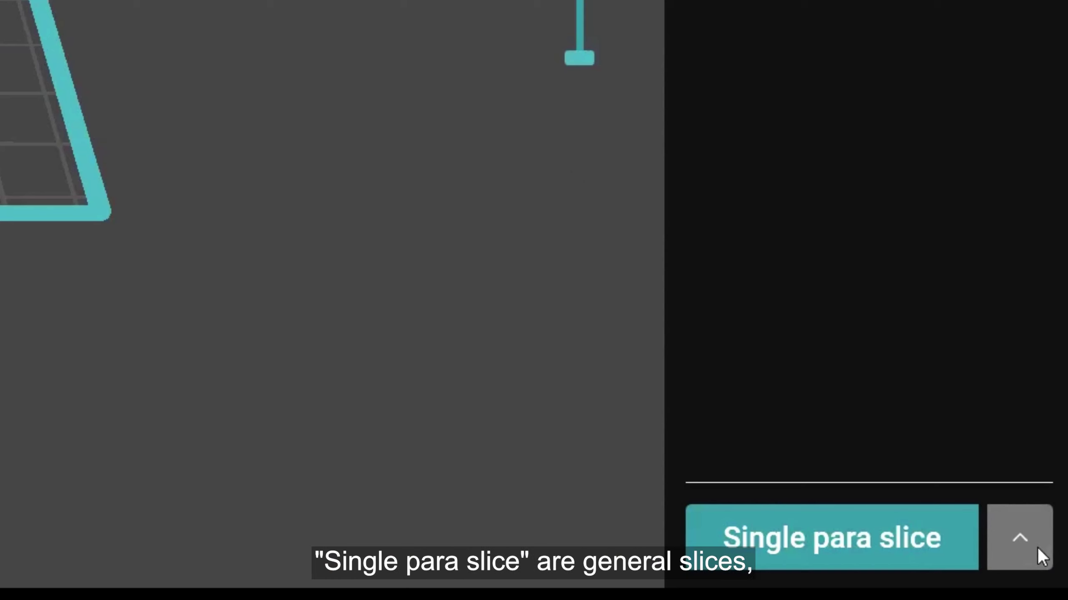
Switch the slicing mode from Single para slice to Multi-para slice
left_click(1038, 548)
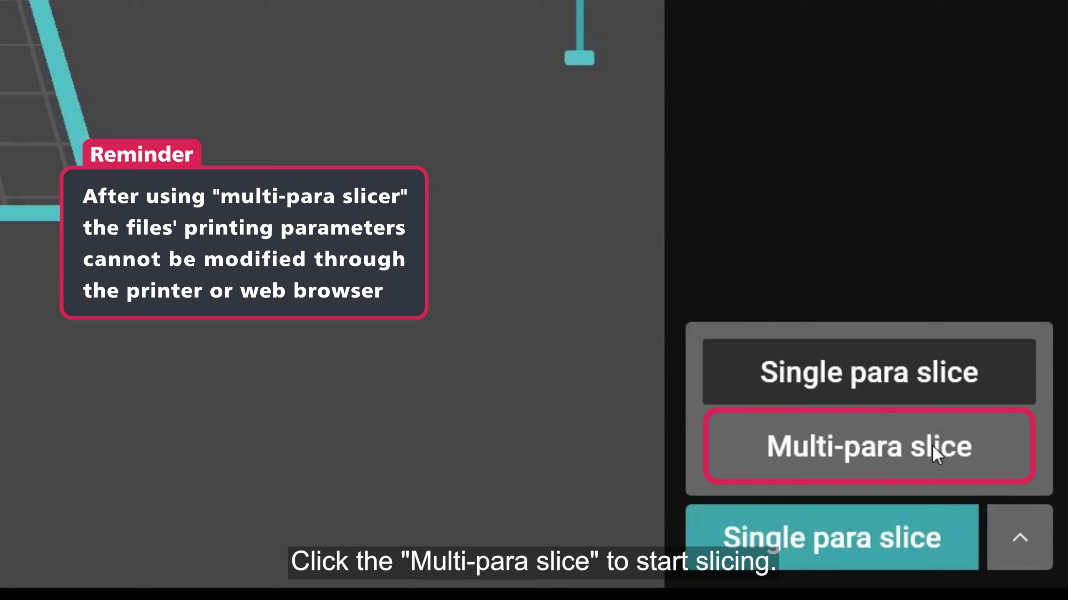
left_click(933, 445)
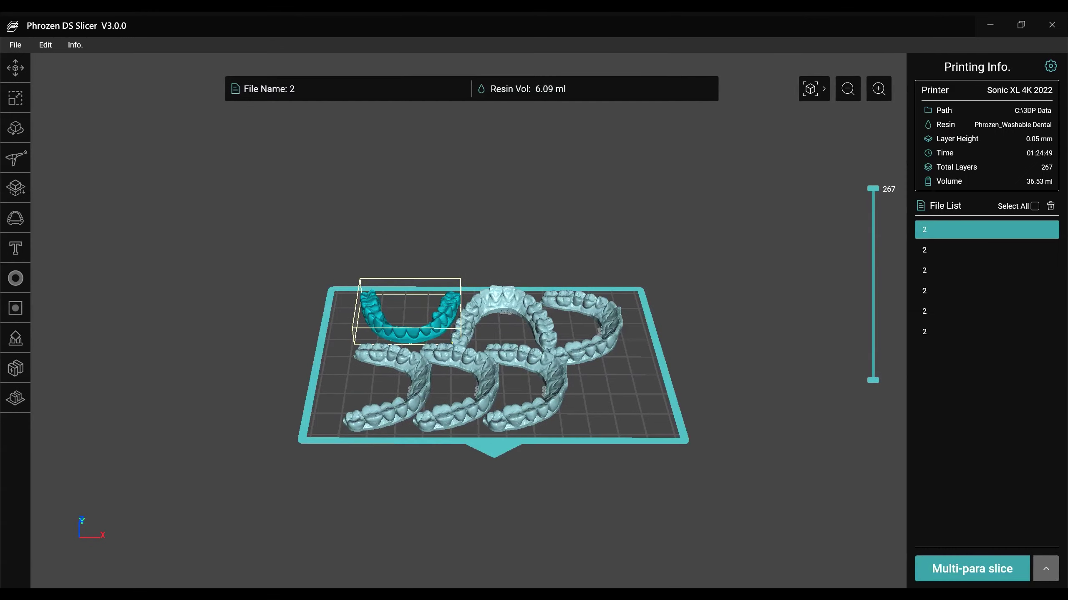
Slice the six arches at 100 µm below 2.2 mm and 50 µm above, previewing layers
left_click(961, 568)
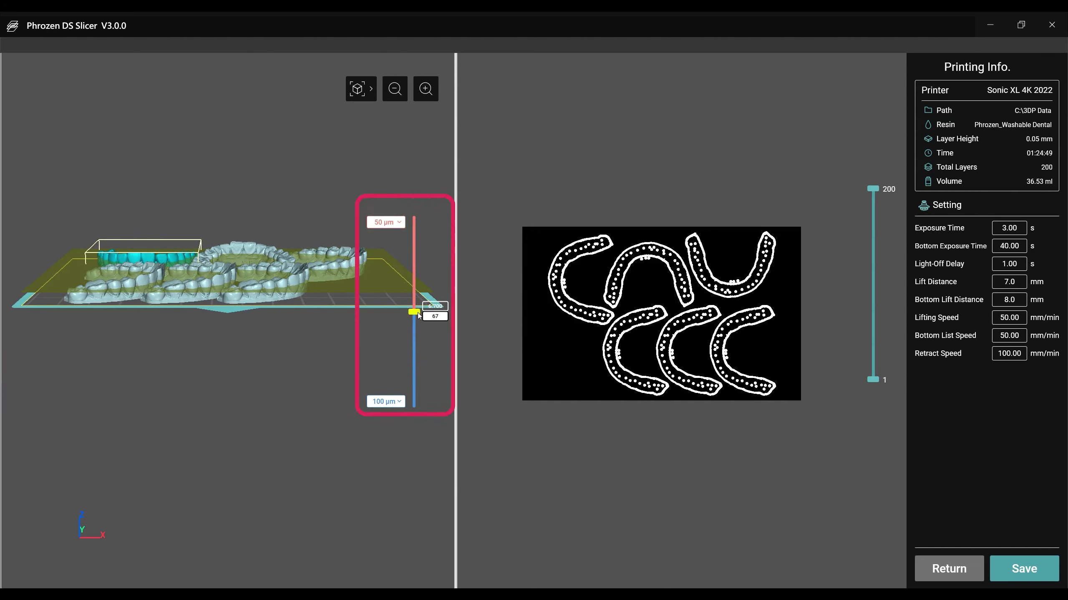
left_click_drag(419, 313, 401, 377)
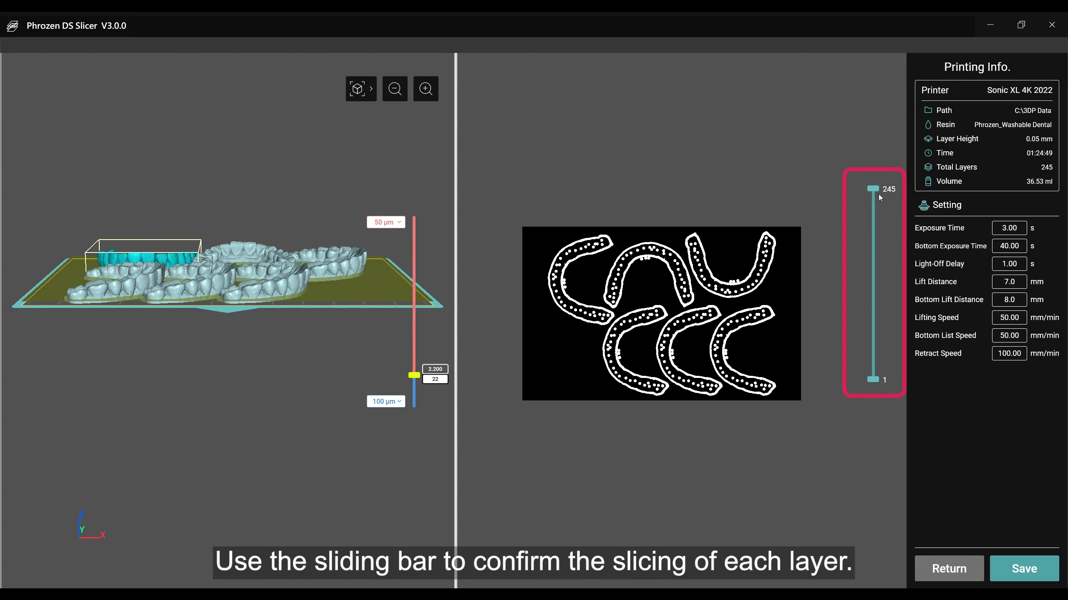
mouse_move(879, 194)
left_mouse_down()
mouse_move(877, 306)
mouse_move(874, 189)
left_mouse_up()
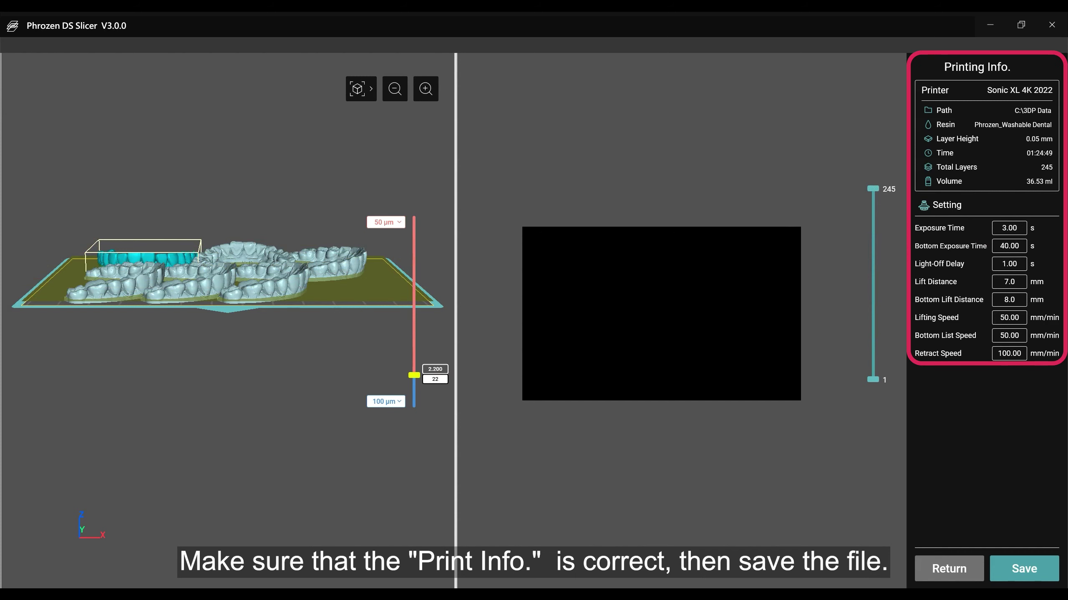
Save the sliced print file to C:\3DP Data under the new name 'model'
left_click(1029, 564)
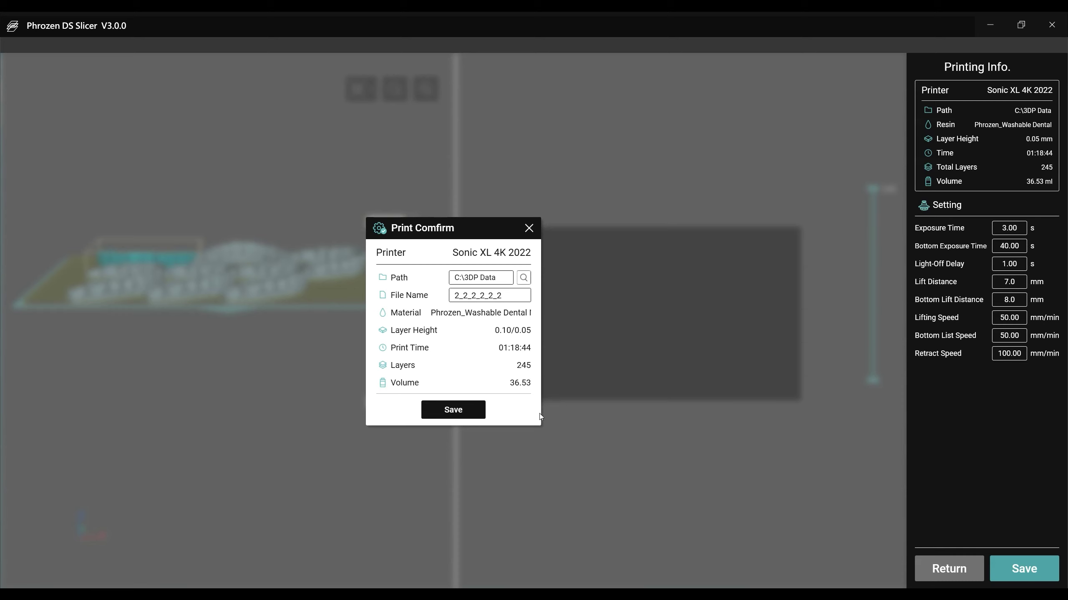
double_click(518, 295)
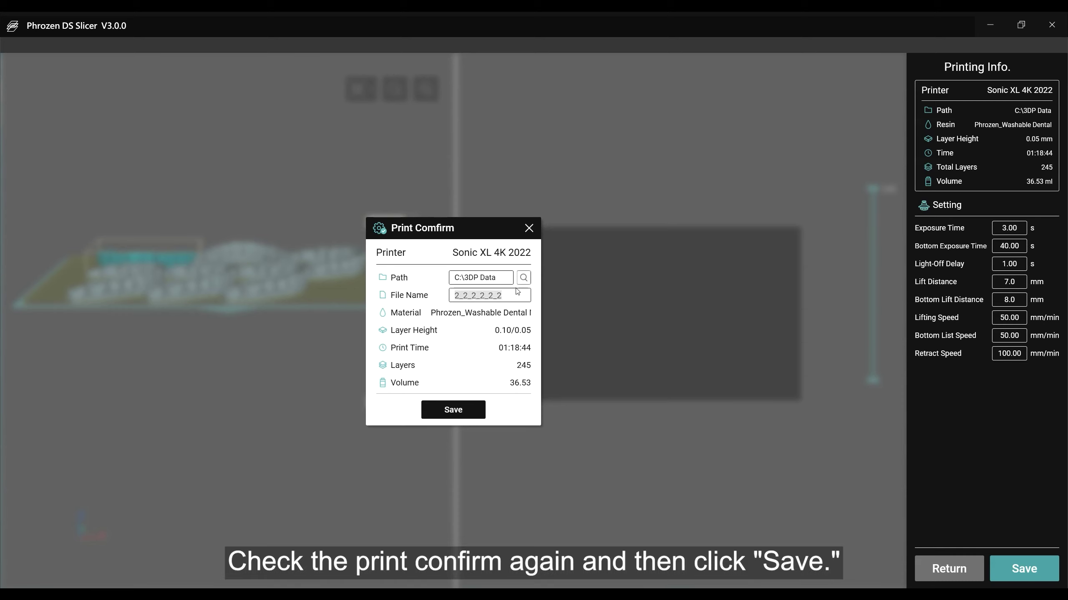
type("model")
left_click(453, 409)
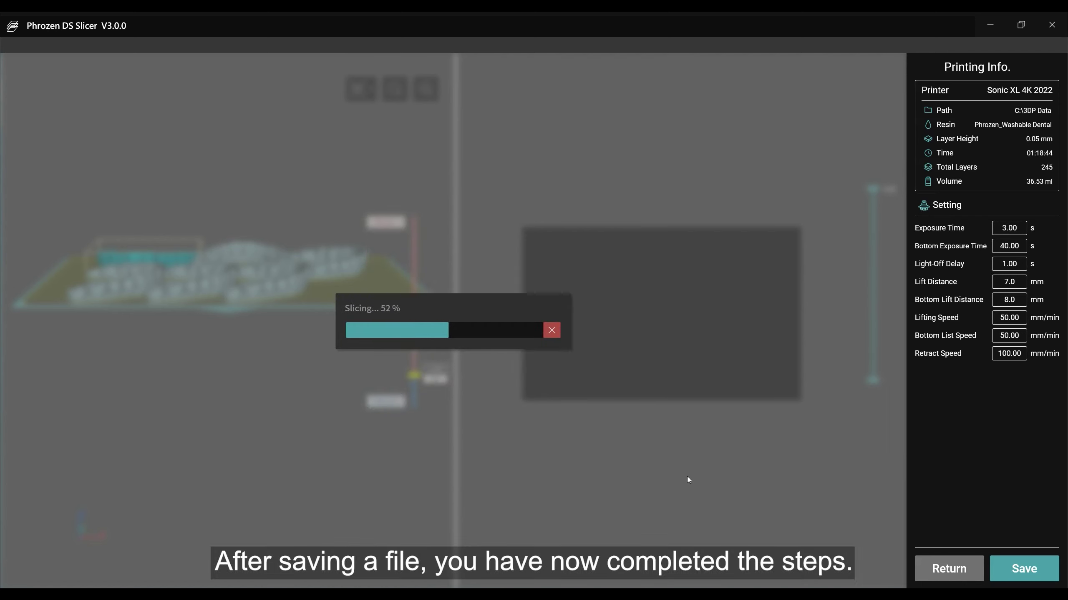